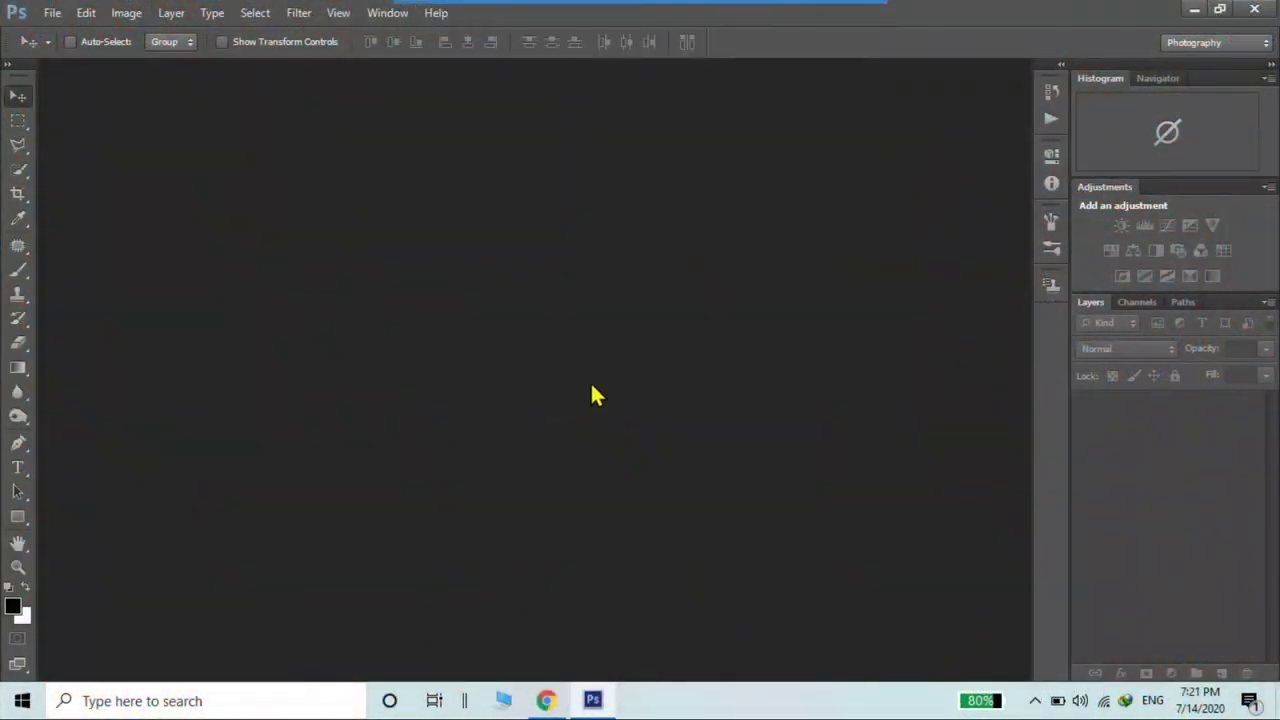
# Step: Open adult-attractive-beautiful-brunette-206557.jpg from the Downloads folder
pyautogui.hotkey('ctrl', 'o')
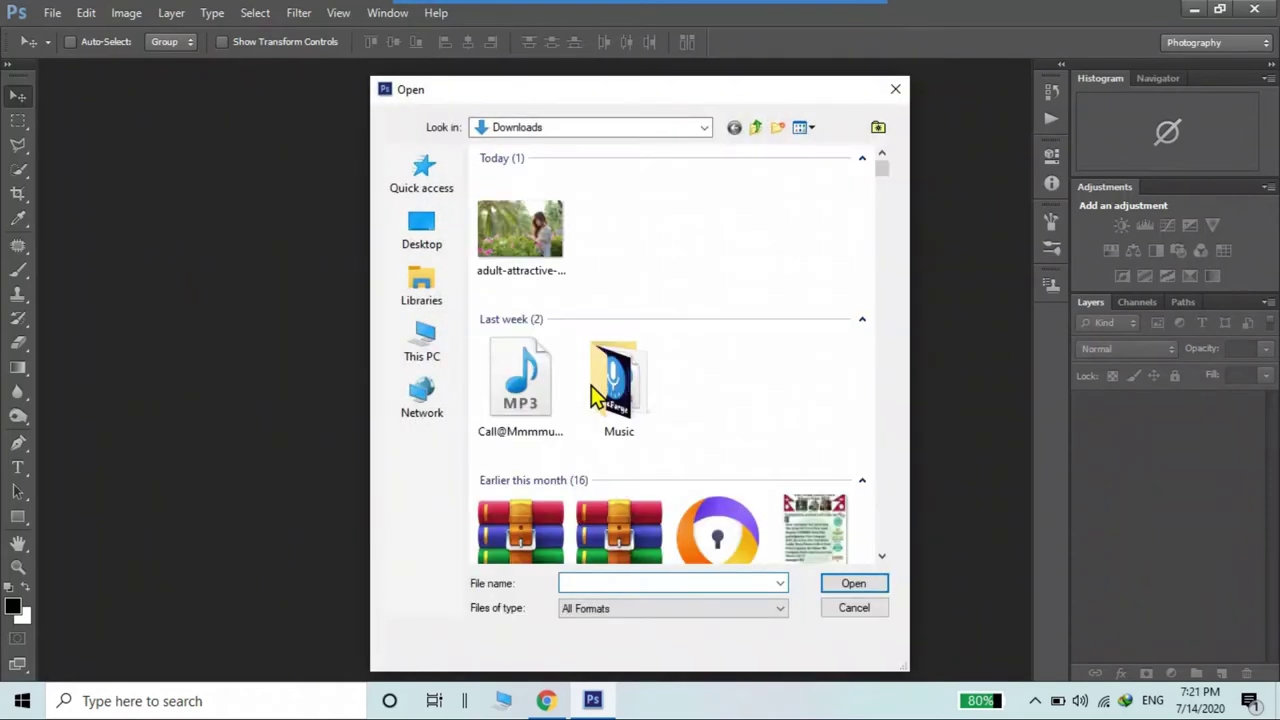
pyautogui.click(535, 245)
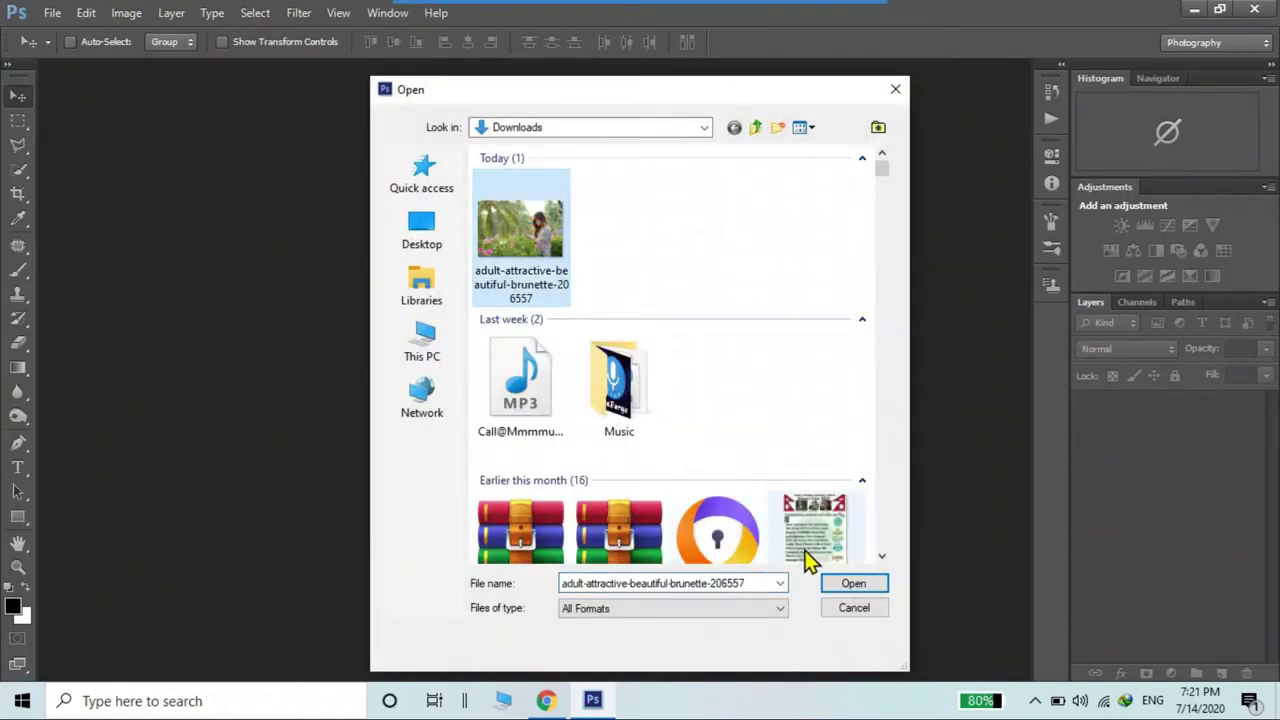
pyautogui.click(851, 585)
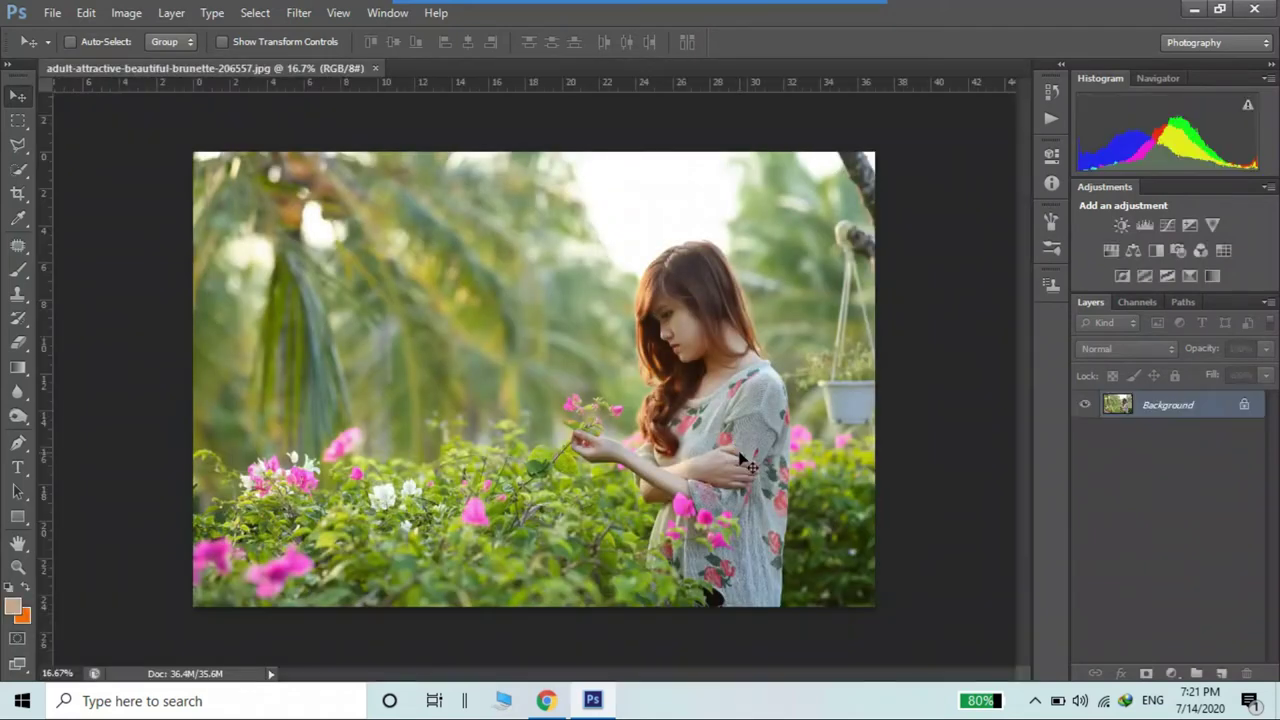
# Step: Add a Channel Mixer layer with Red +28, Green +193, Blue −172
pyautogui.click(1175, 674)
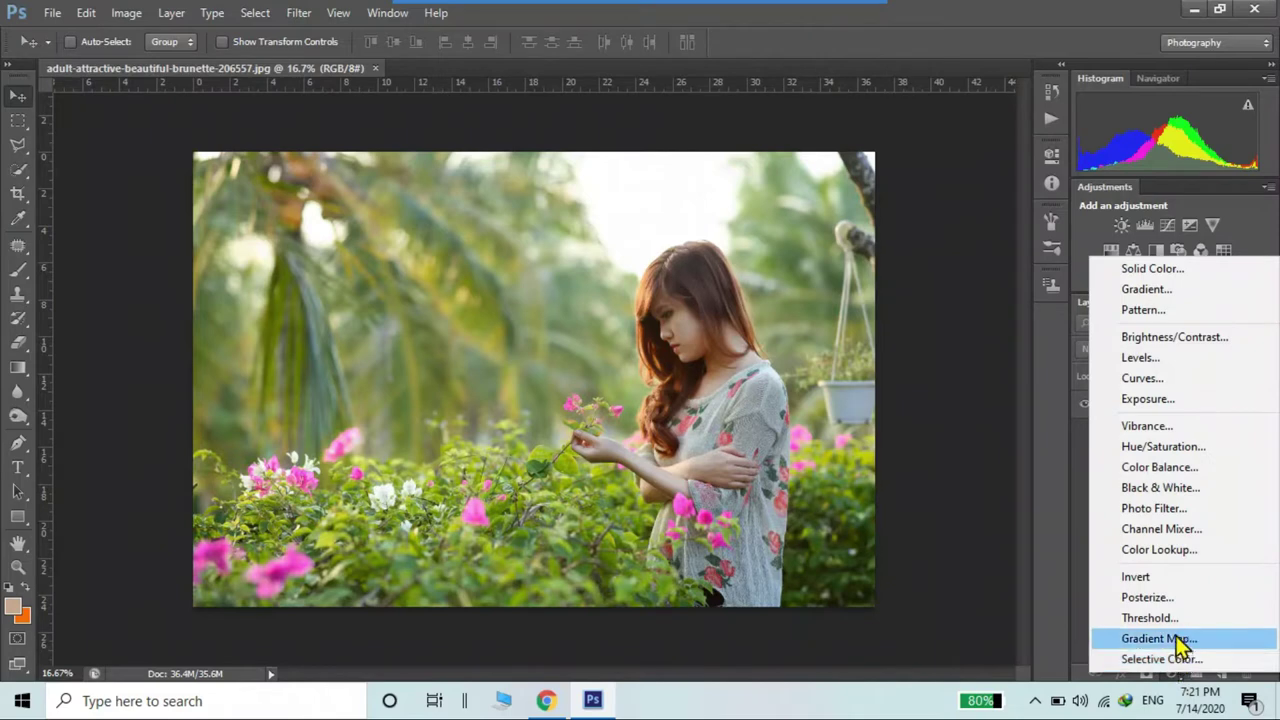
pyautogui.click(1162, 530)
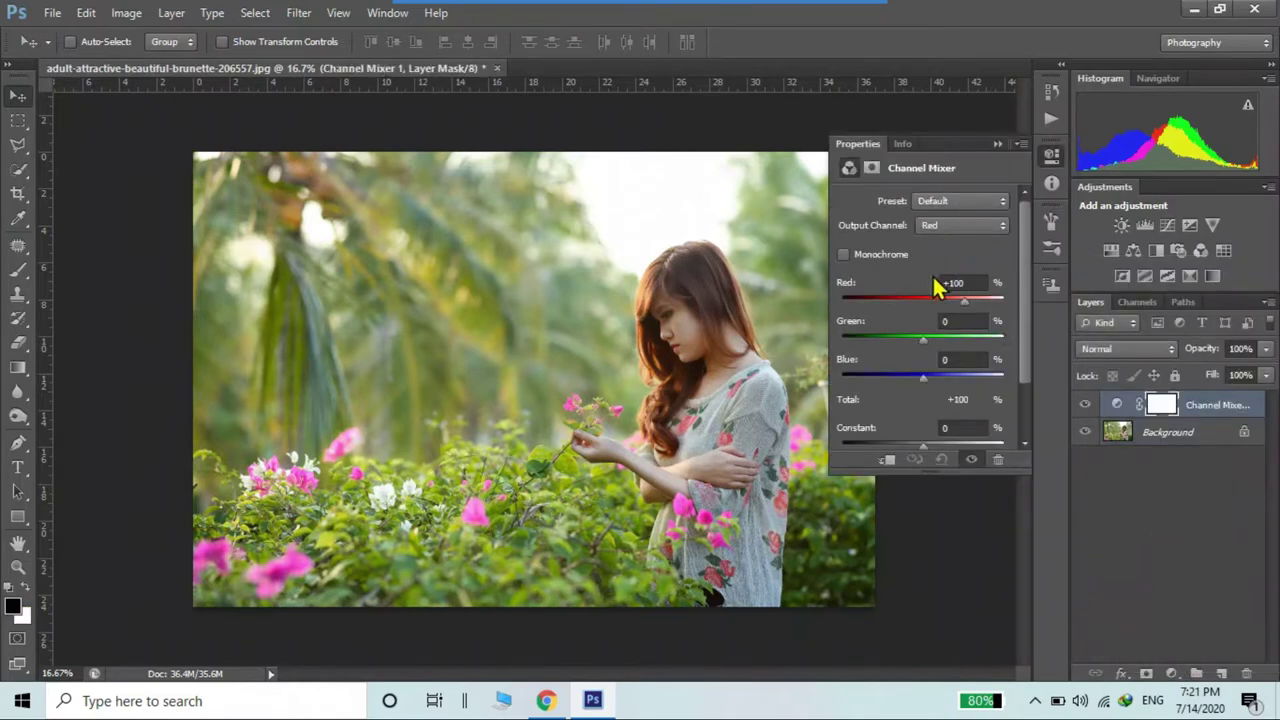
pyautogui.moveTo(926, 298); pyautogui.dragTo(1000, 341)
pyautogui.moveTo(927, 298); pyautogui.dragTo(931, 297)
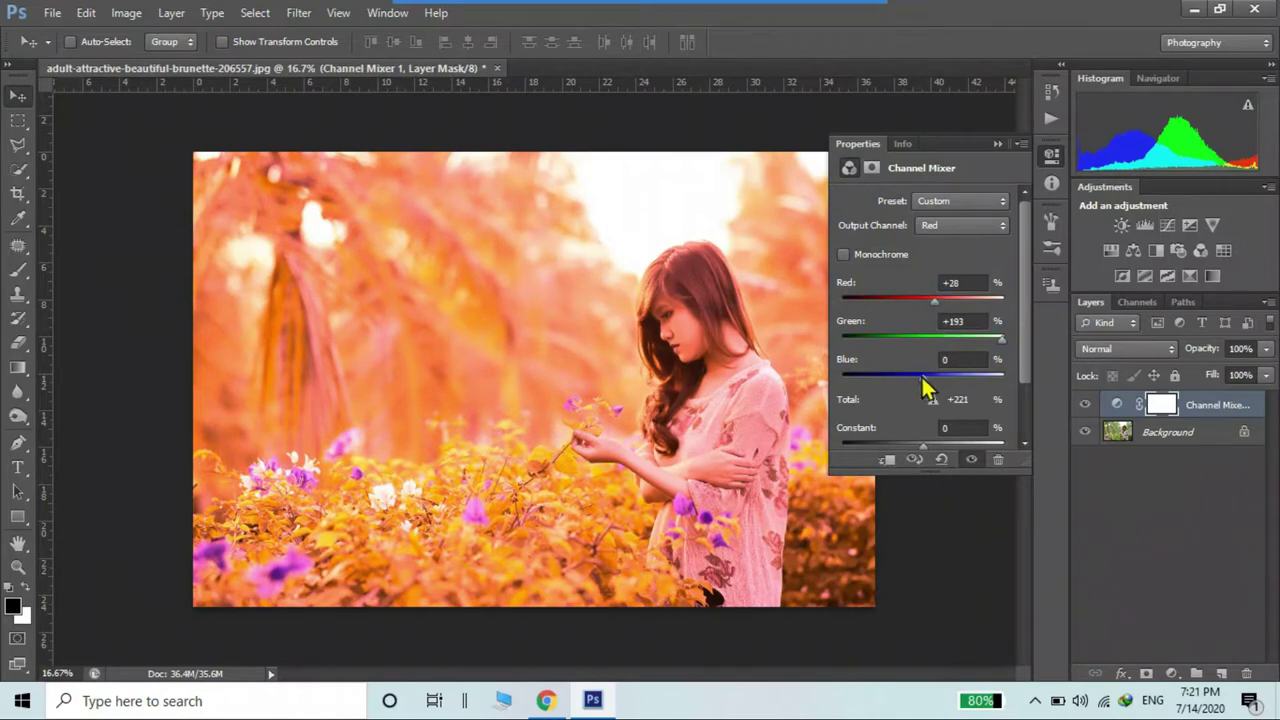
pyautogui.moveTo(923, 377); pyautogui.dragTo(858, 383)
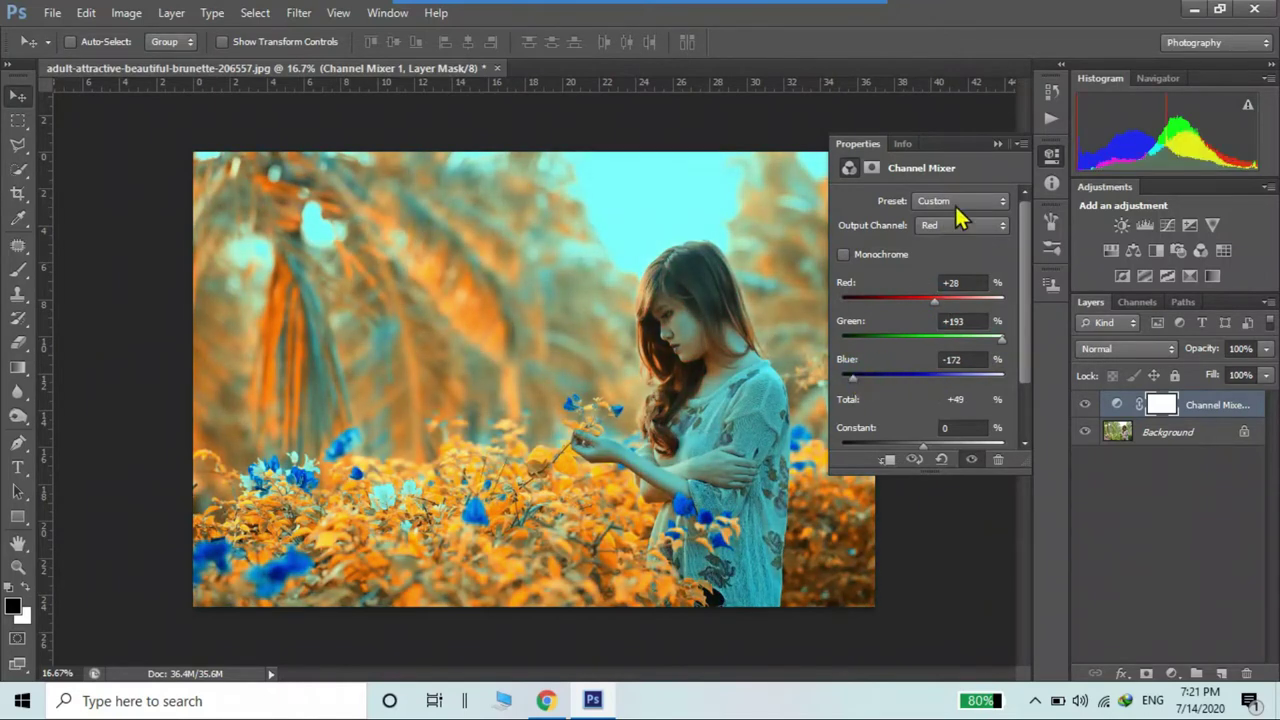
# Step: Set the Channel Mixer layer's blend mode to Lighten
pyautogui.click(996, 146)
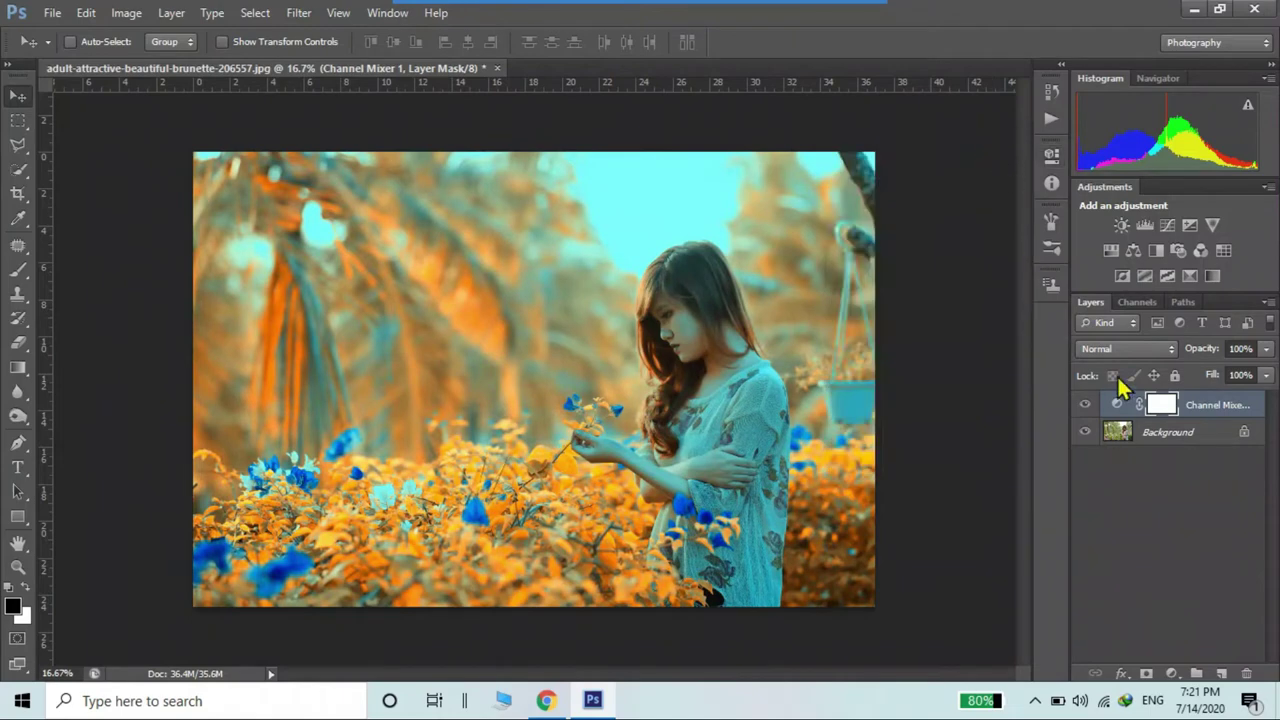
pyautogui.click(1110, 349)
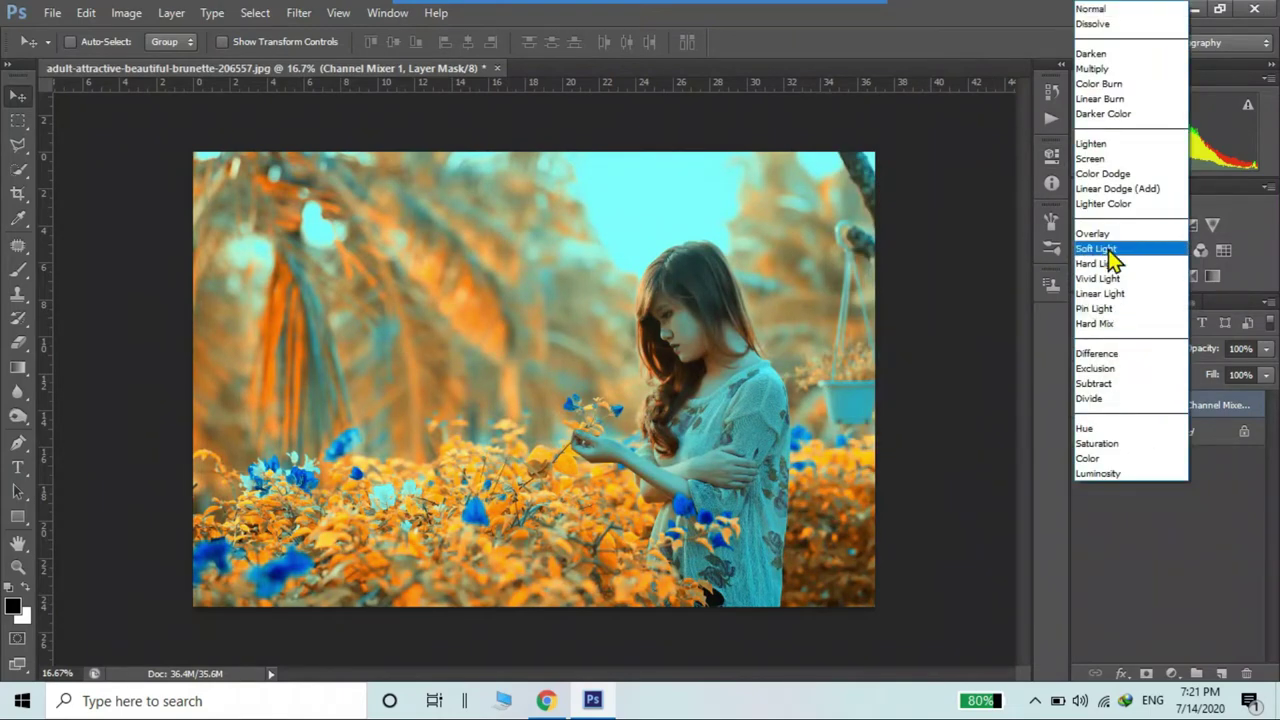
pyautogui.click(1102, 145)
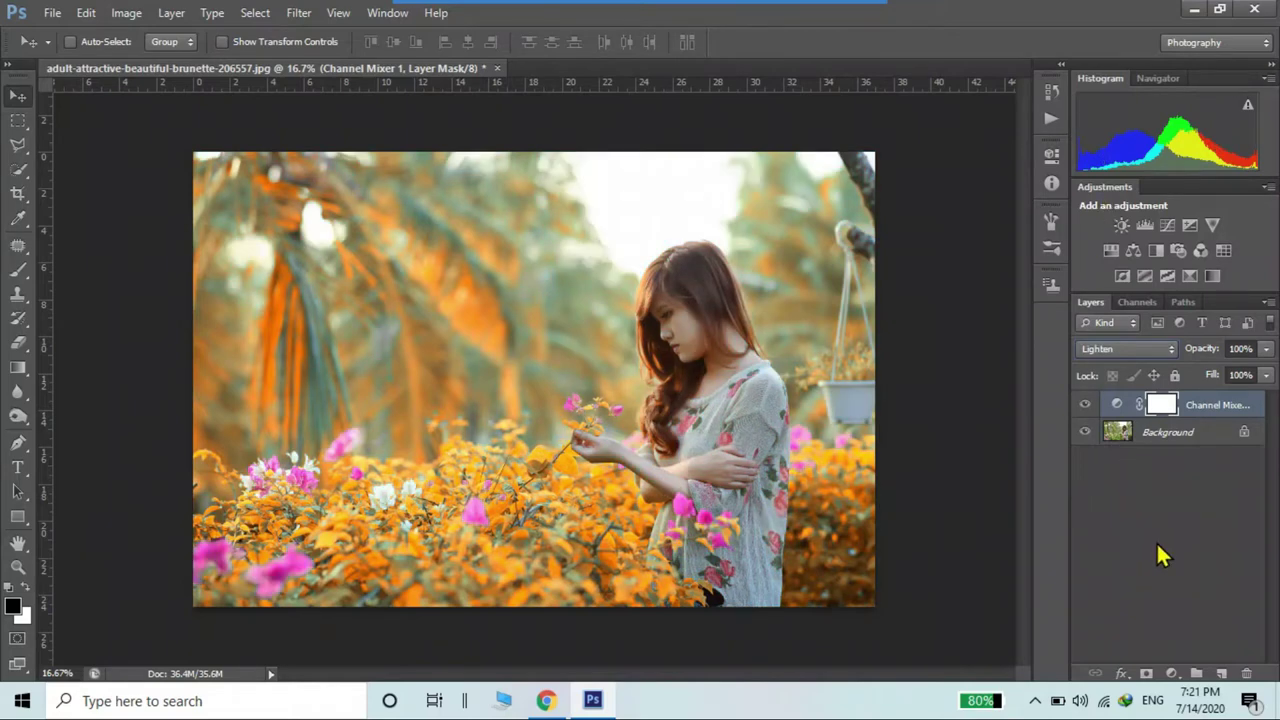
# Step: Add a Selective Color layer: Yellows Cyan −41, Magenta +68; Blacks Cyan +11
pyautogui.click(1174, 674)
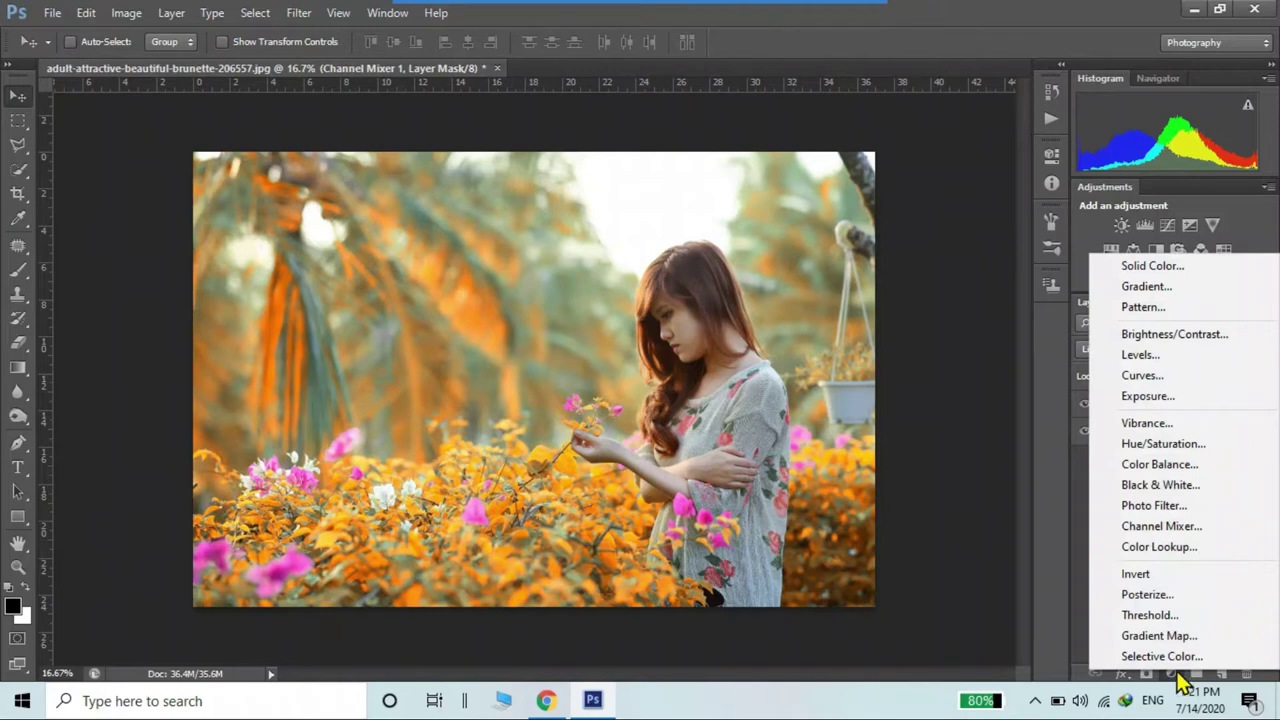
pyautogui.press('Escape')
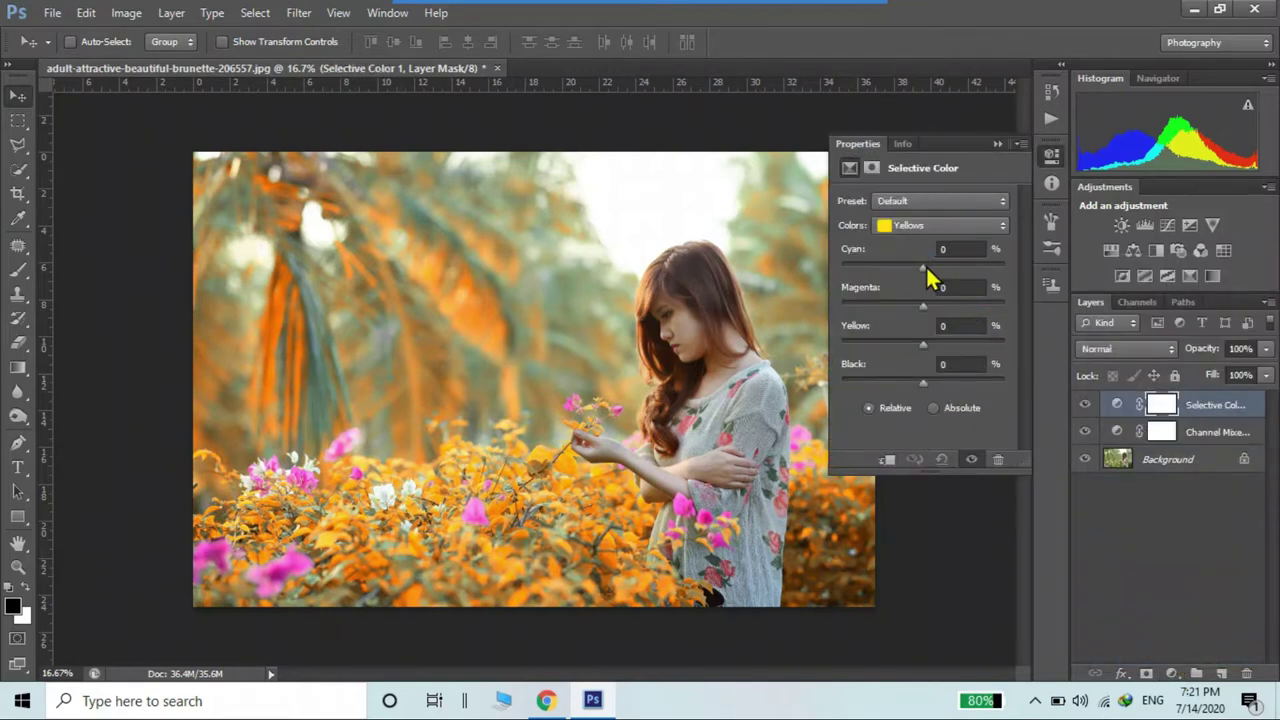
pyautogui.moveTo(924, 267)
pyautogui.mouseDown()
pyautogui.moveTo(890, 268)
pyautogui.moveTo(986, 310)
pyautogui.moveTo(980, 322)
pyautogui.mouseUp()
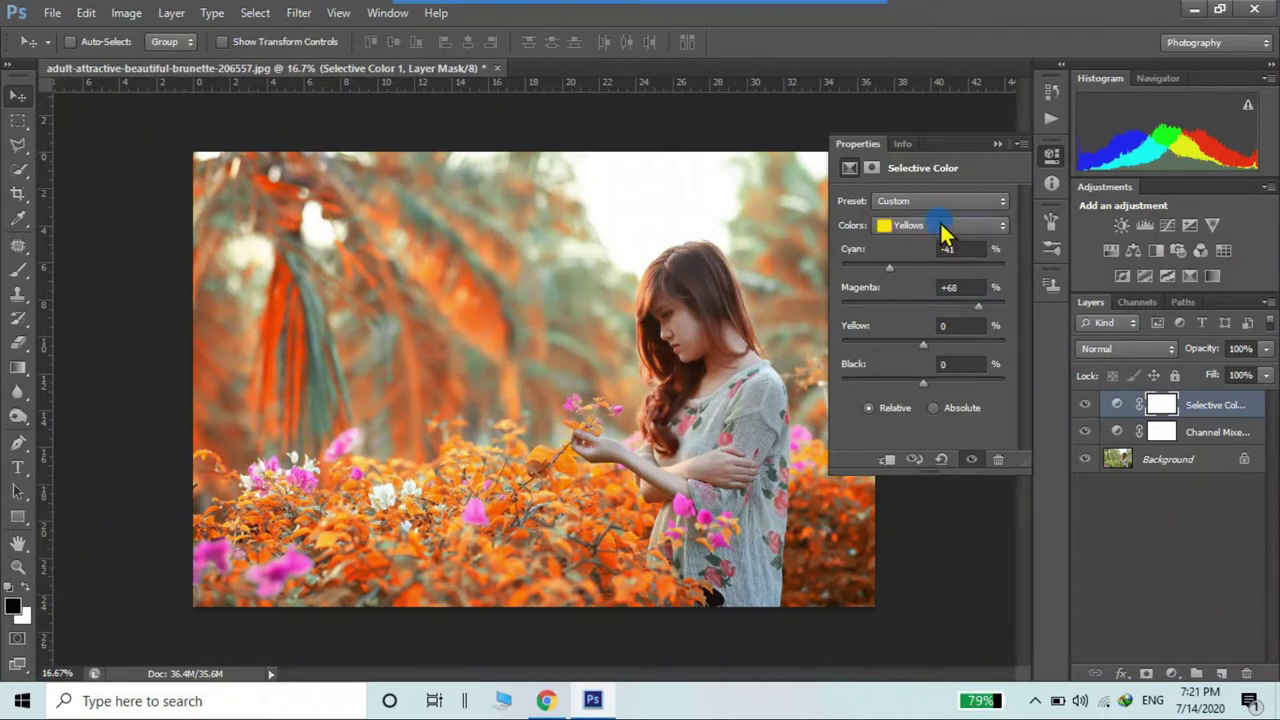
pyautogui.click(945, 232)
pyautogui.click(923, 363)
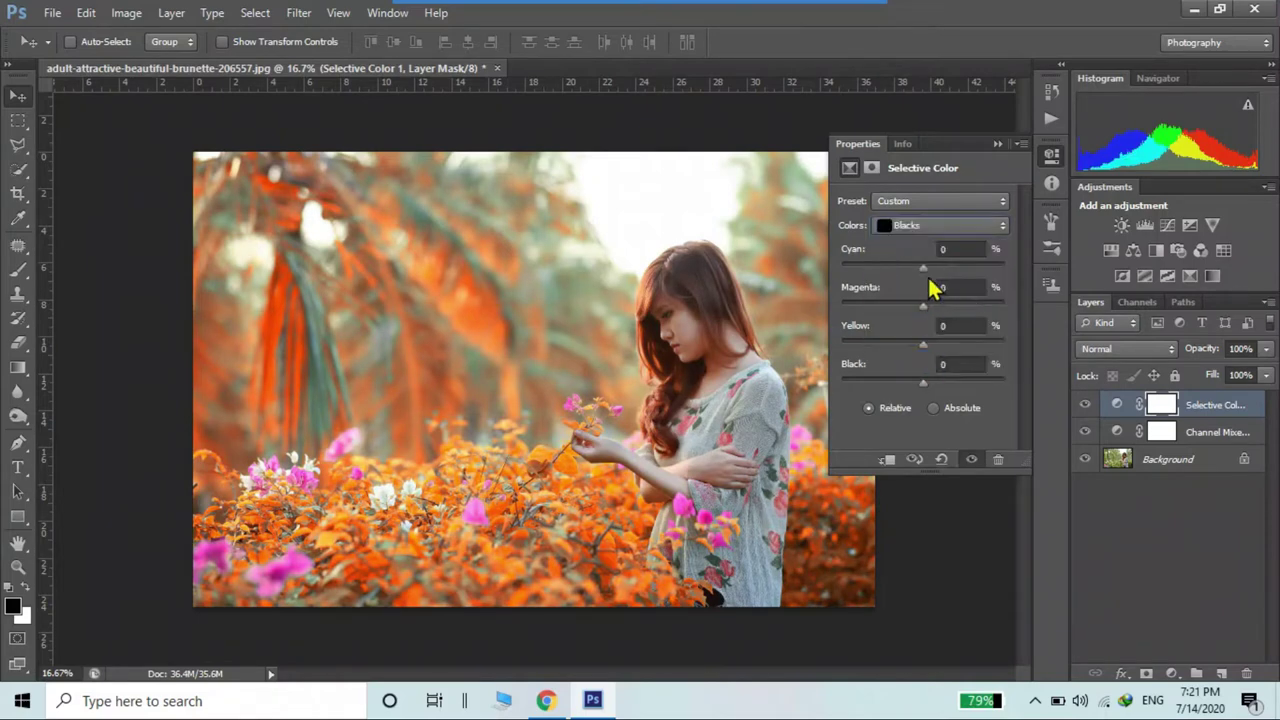
pyautogui.moveTo(926, 267)
pyautogui.mouseDown()
pyautogui.moveTo(942, 270)
pyautogui.moveTo(900, 276)
pyautogui.moveTo(934, 280)
pyautogui.mouseUp()
pyautogui.click(997, 144)
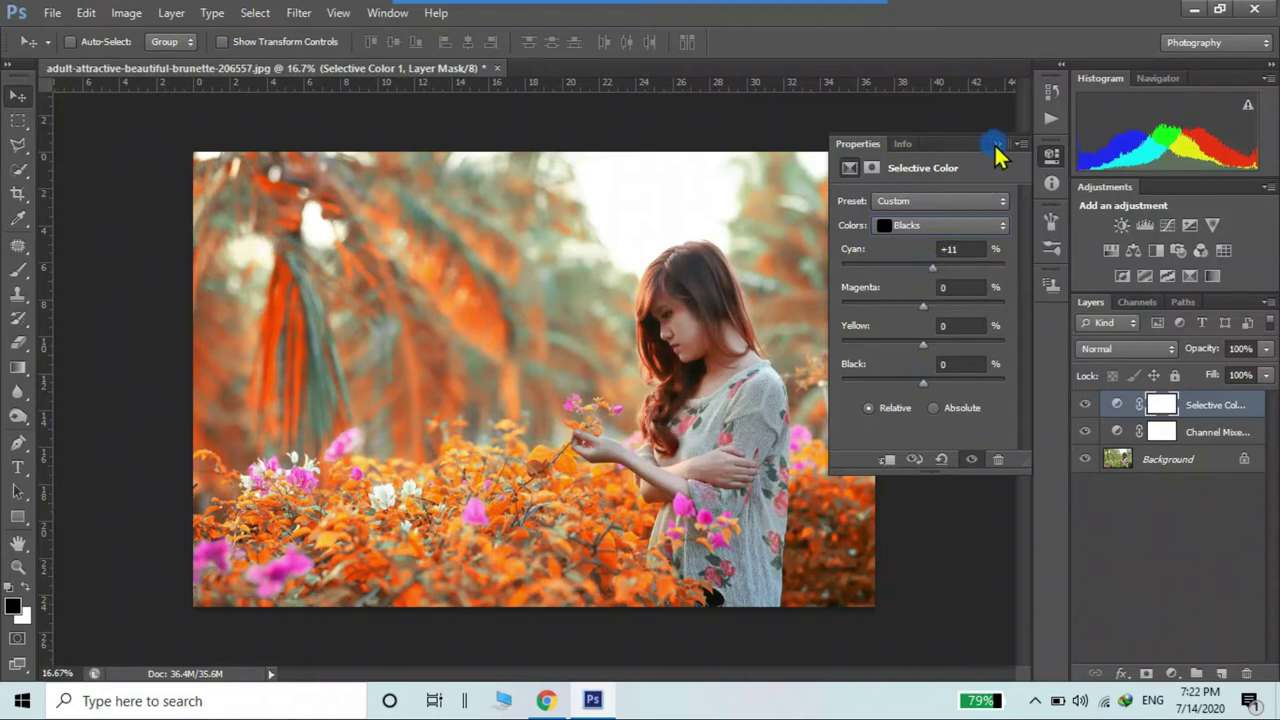
pyautogui.click(1176, 674)
# Step: Add a Gradient Map layer using the Black, White gradient preset
pyautogui.click(1165, 641)
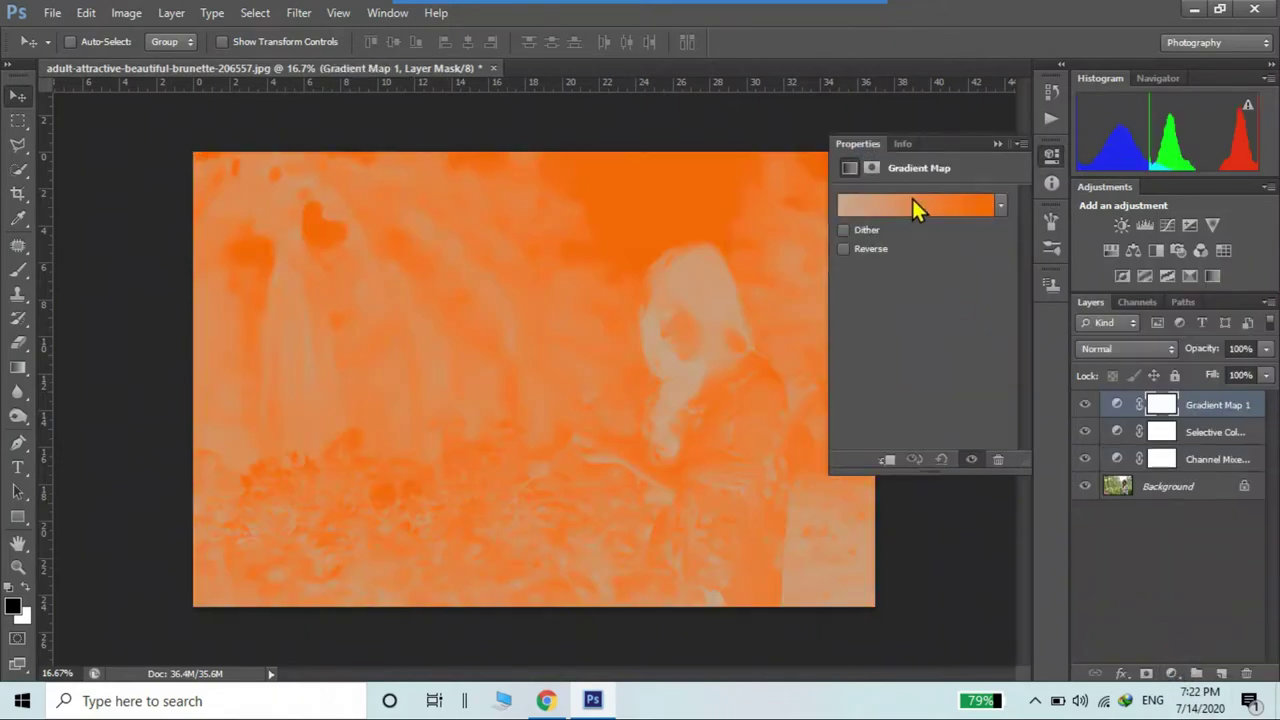
pyautogui.click(912, 204)
pyautogui.click(530, 150)
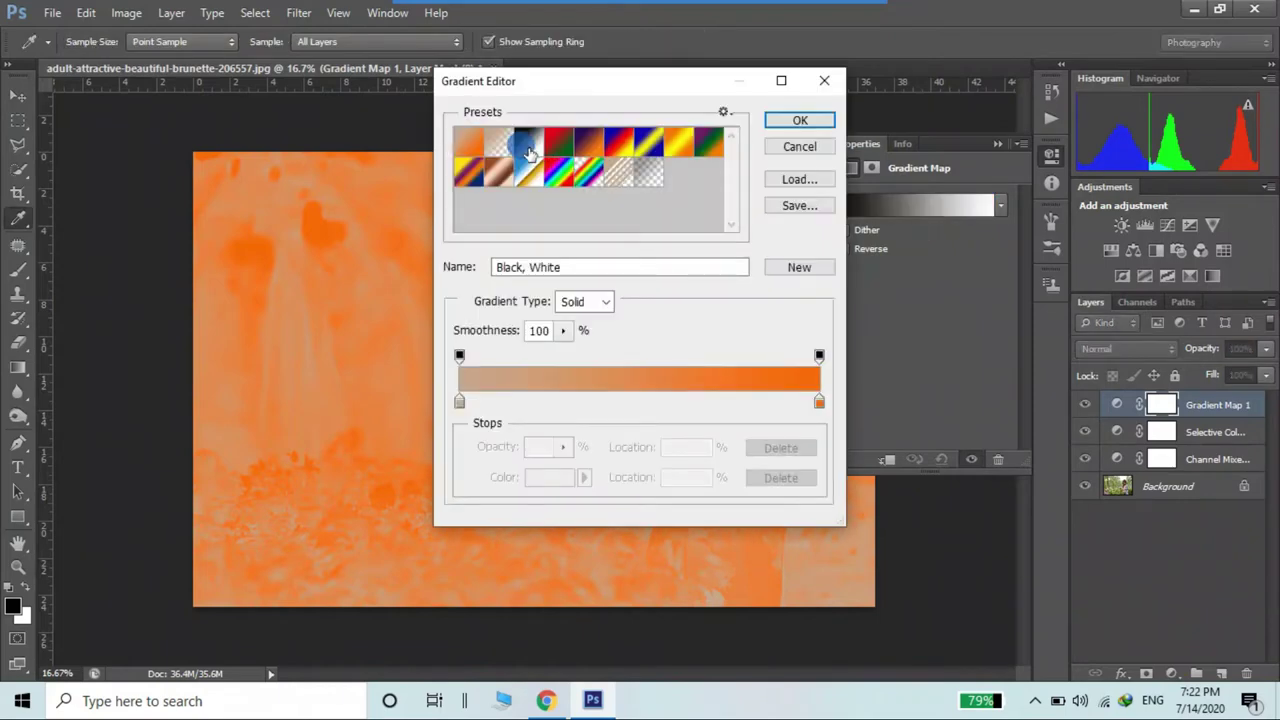
pyautogui.click(779, 122)
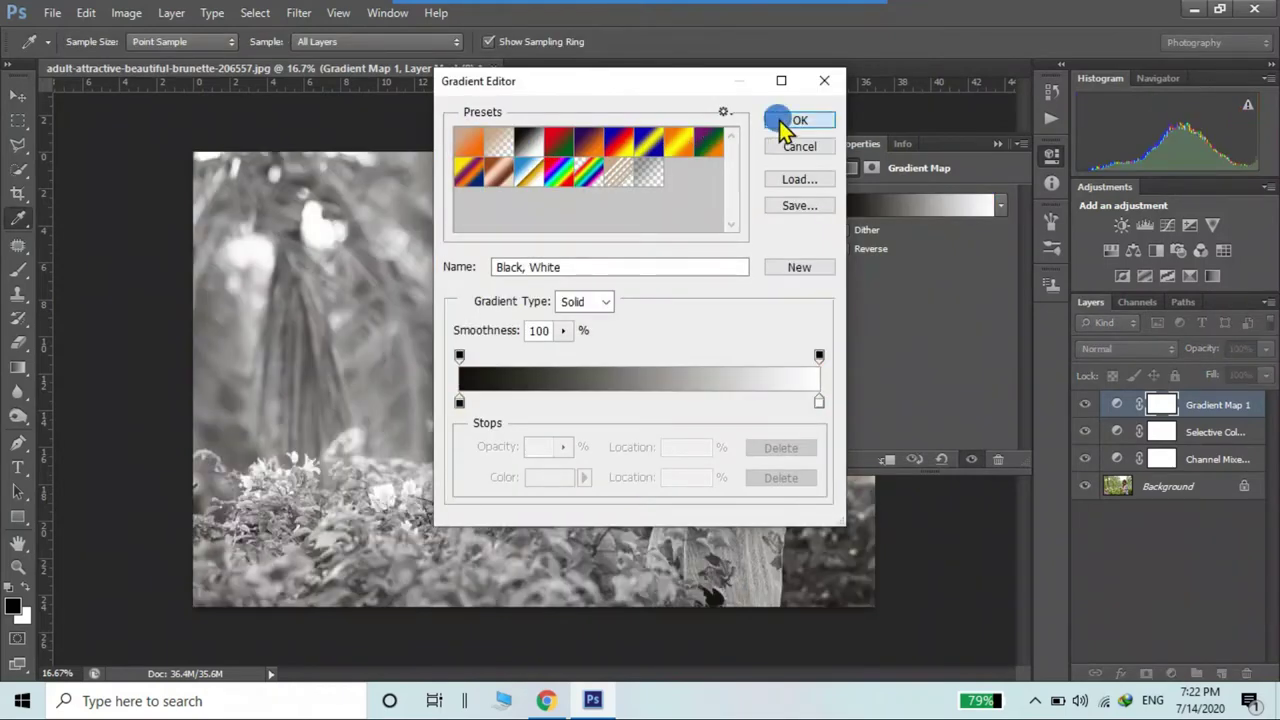
# Step: Set the Gradient Map layer's blend mode to Luminosity
pyautogui.click(997, 143)
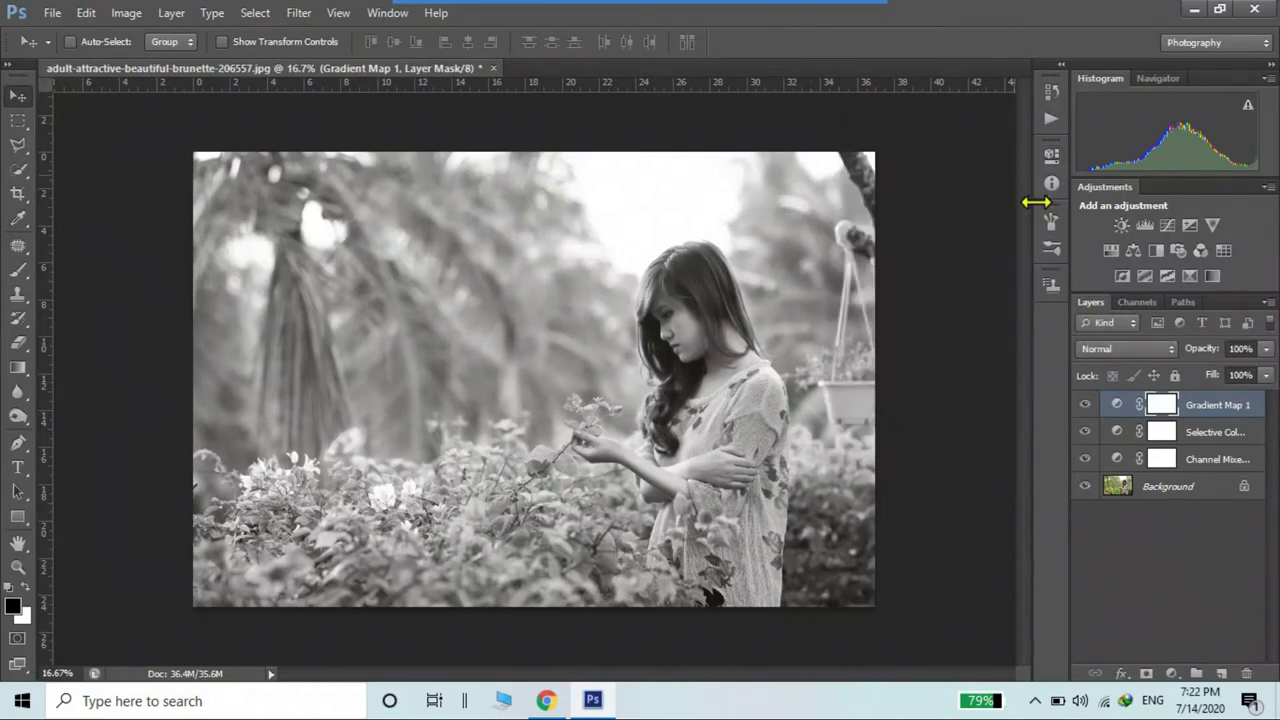
pyautogui.click(1110, 349)
pyautogui.click(1100, 474)
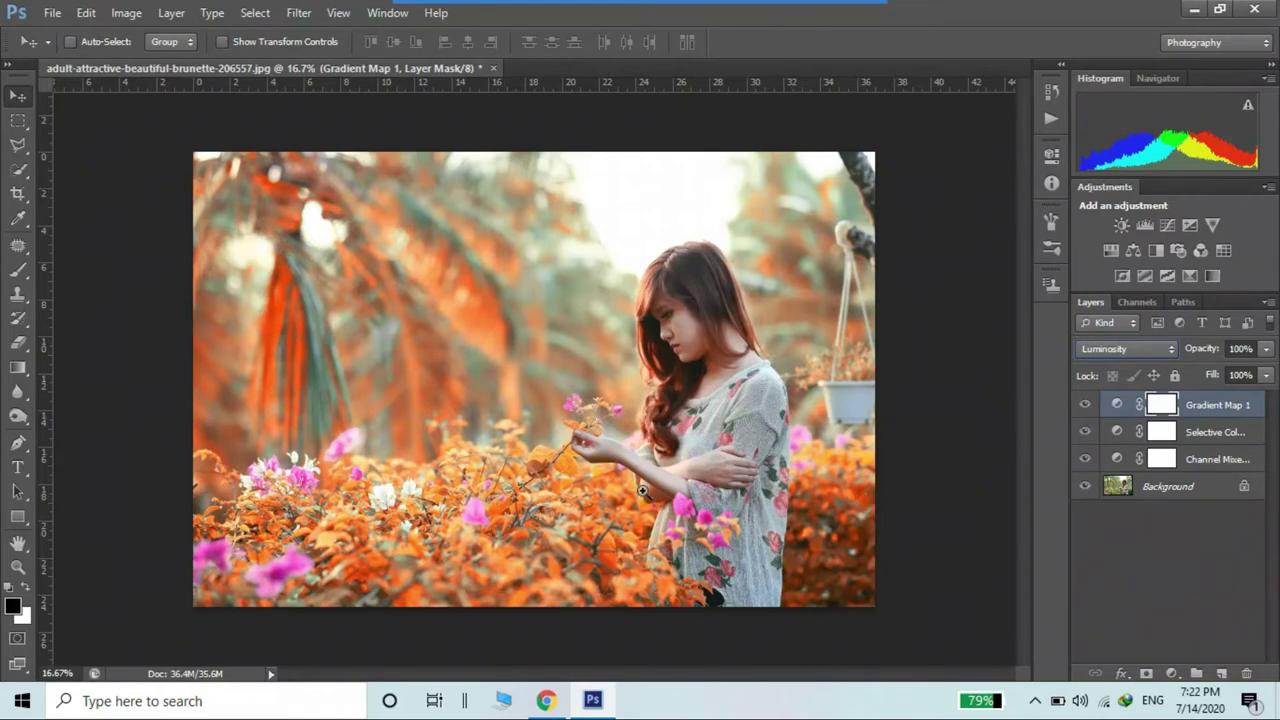
pyautogui.scroll(1, 643, 490)
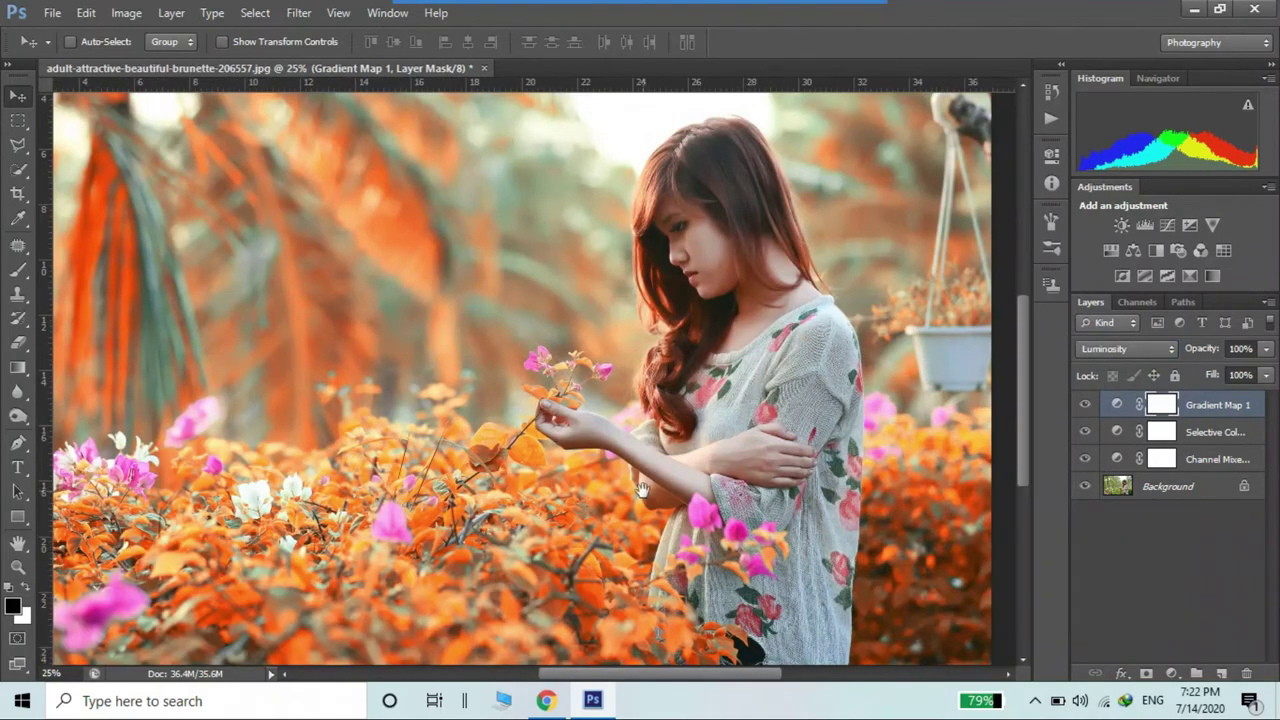
pyautogui.press('alt')
pyautogui.scroll(-1, 645, 494)
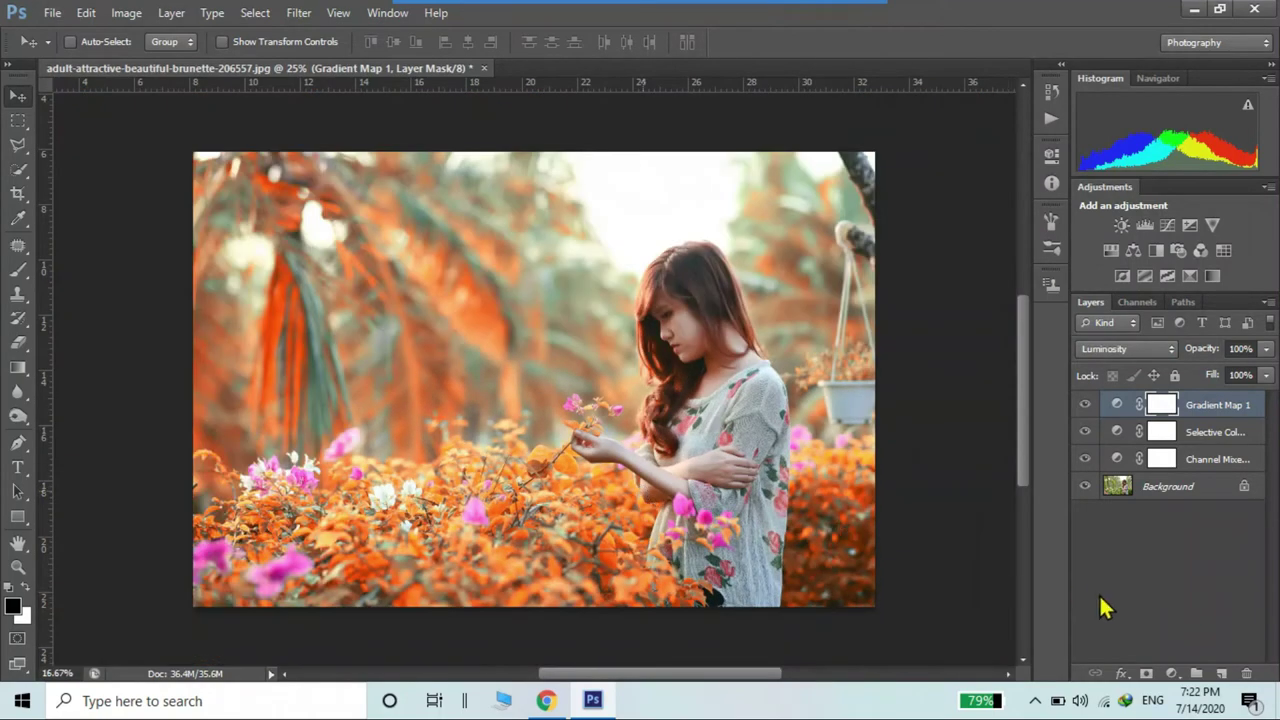
# Step: Add a second Selective Color layer with Magentas Magenta +82, toggling it to compare
pyautogui.click(1173, 674)
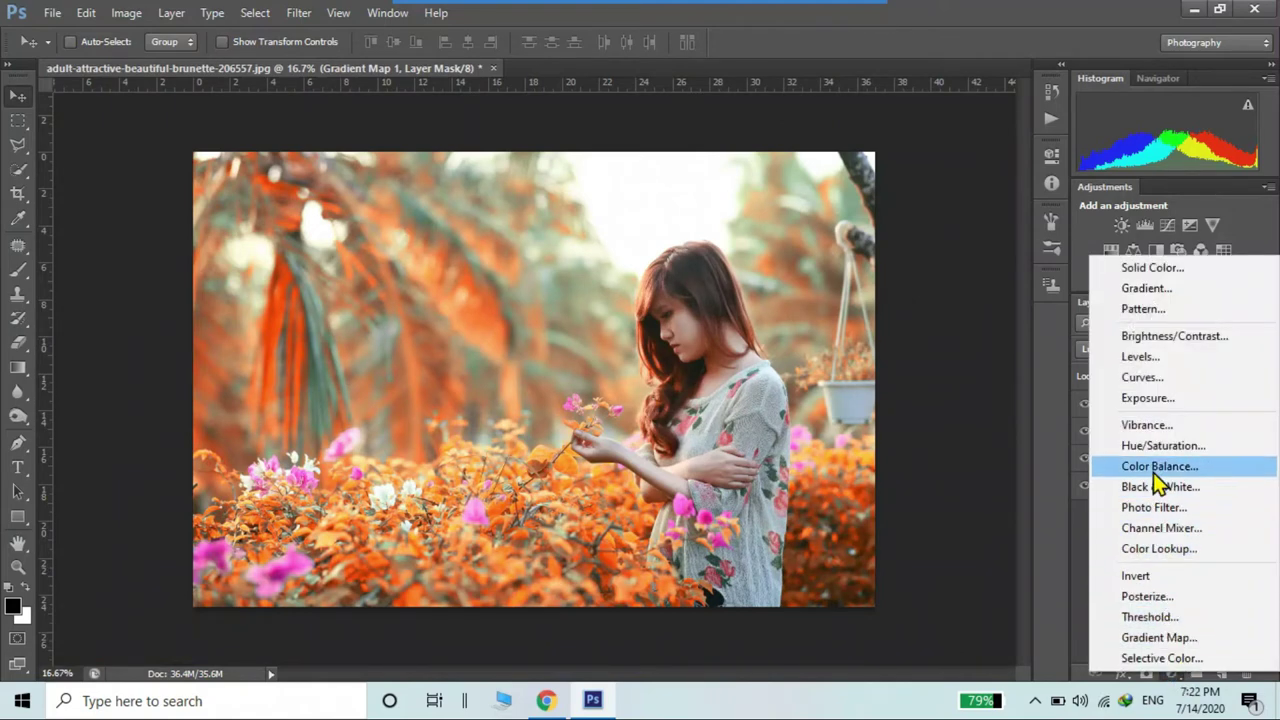
pyautogui.click(1140, 658)
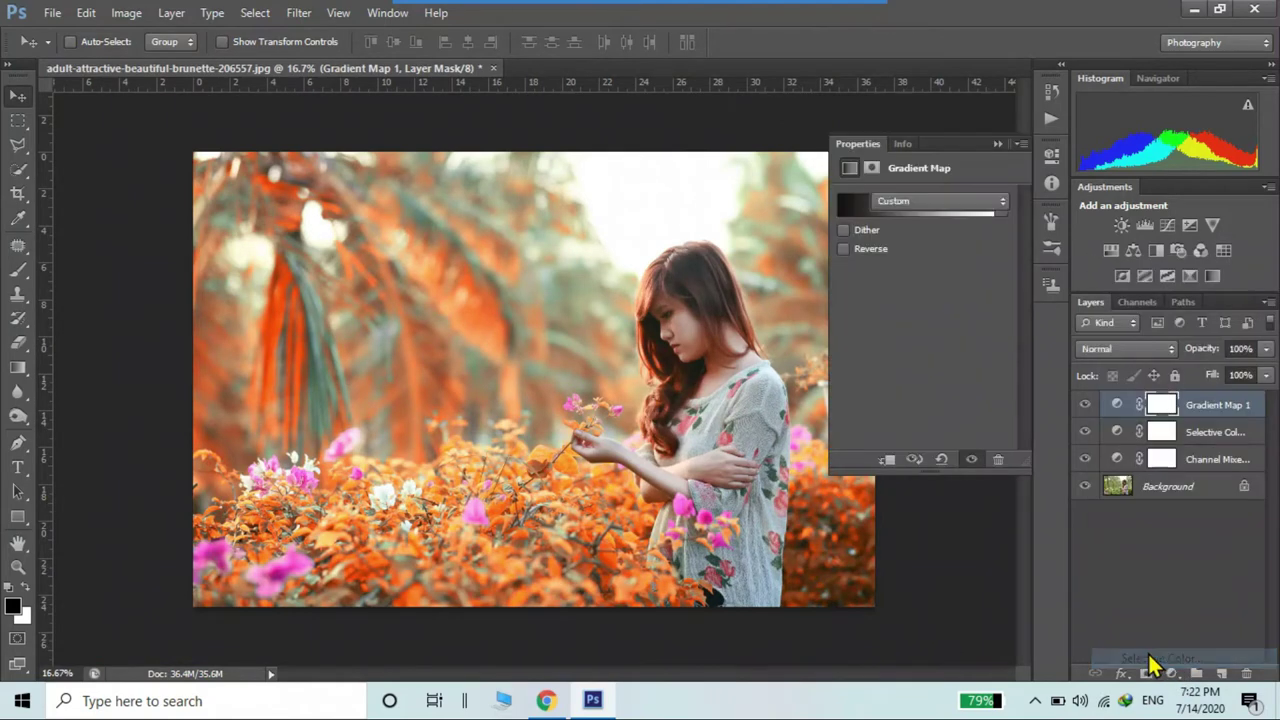
pyautogui.click(920, 225)
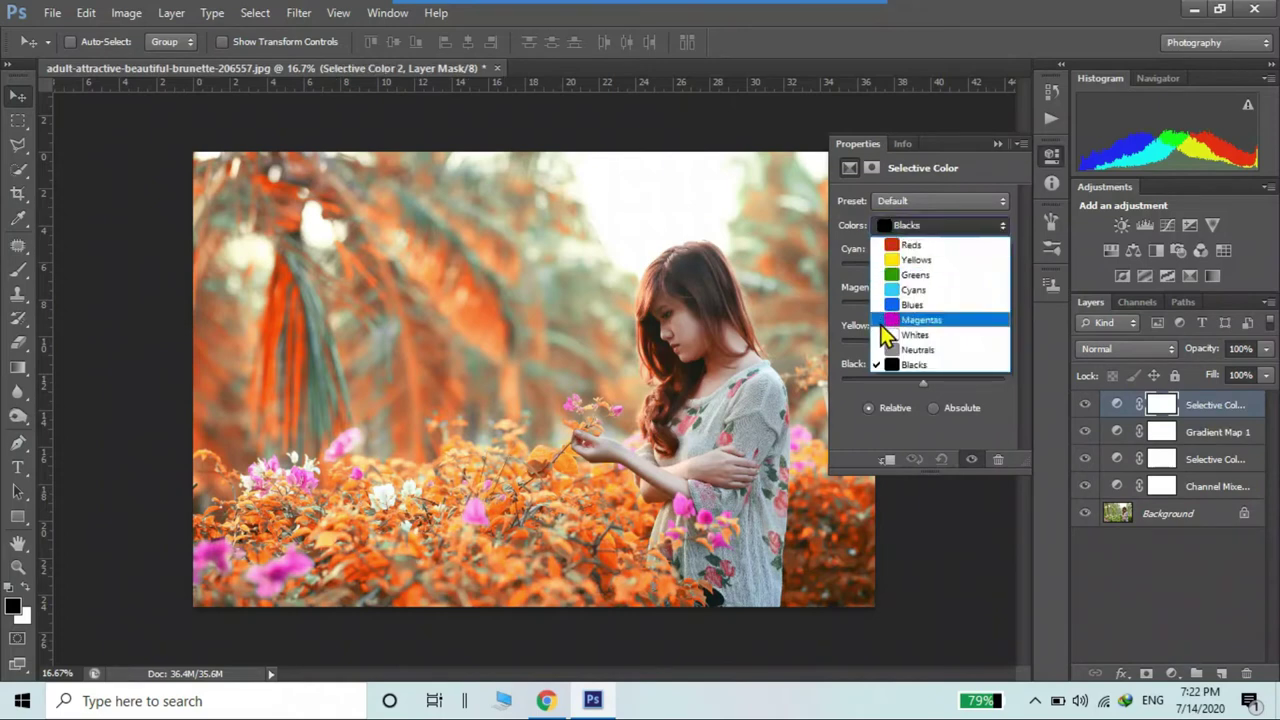
pyautogui.click(890, 325)
pyautogui.moveTo(923, 305); pyautogui.dragTo(993, 321)
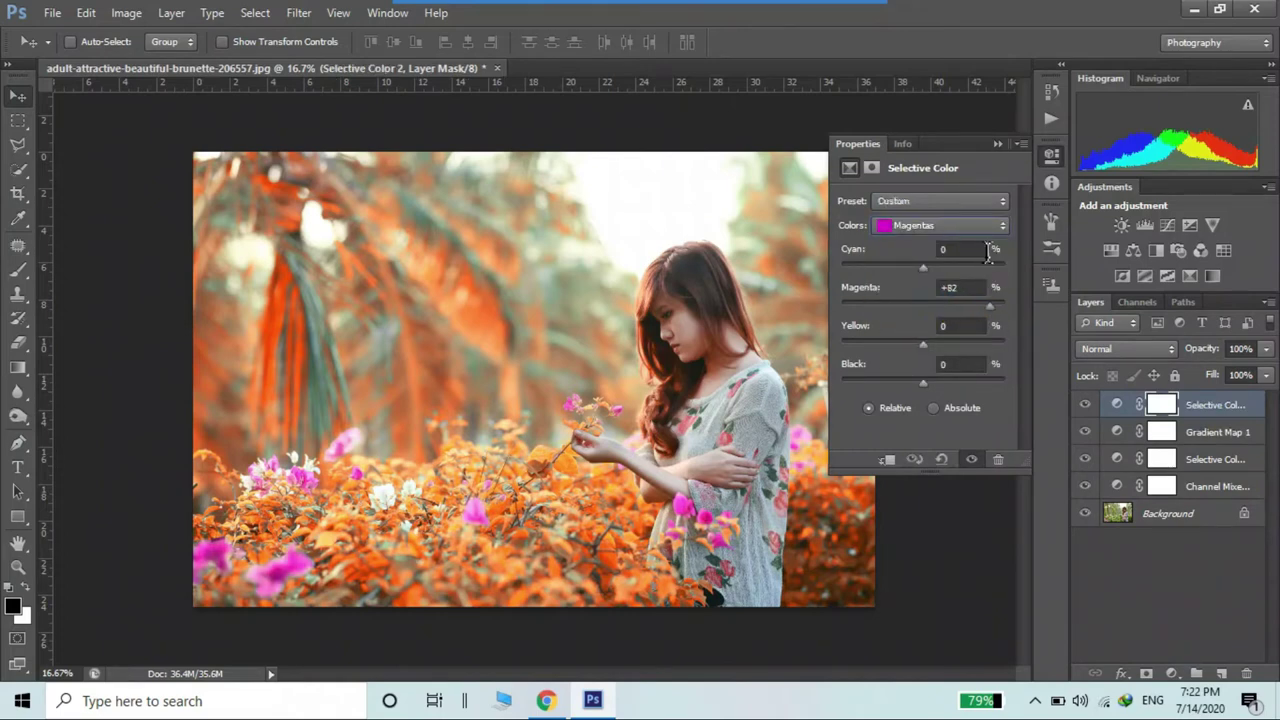
pyautogui.click(997, 143)
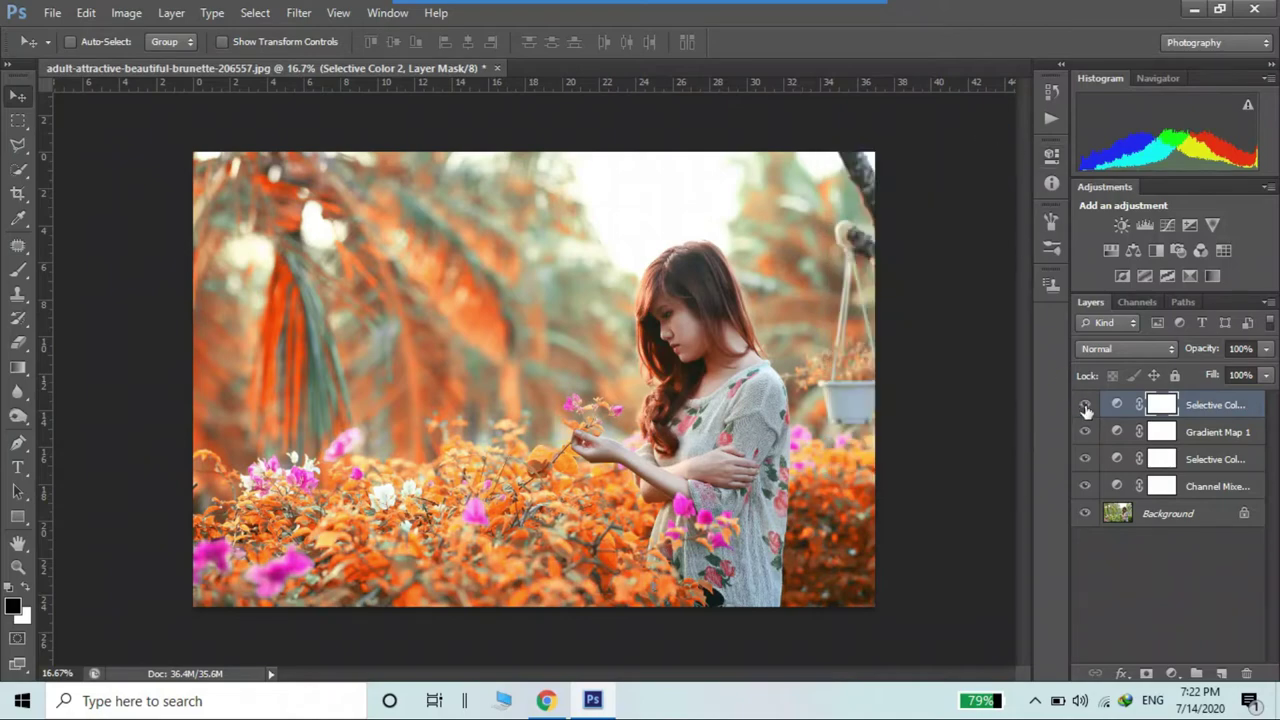
pyautogui.click(1087, 409)
# Step: Save a JPEG copy named 001 in Downloads
pyautogui.hotkey('ctrl', 'shift', 's')
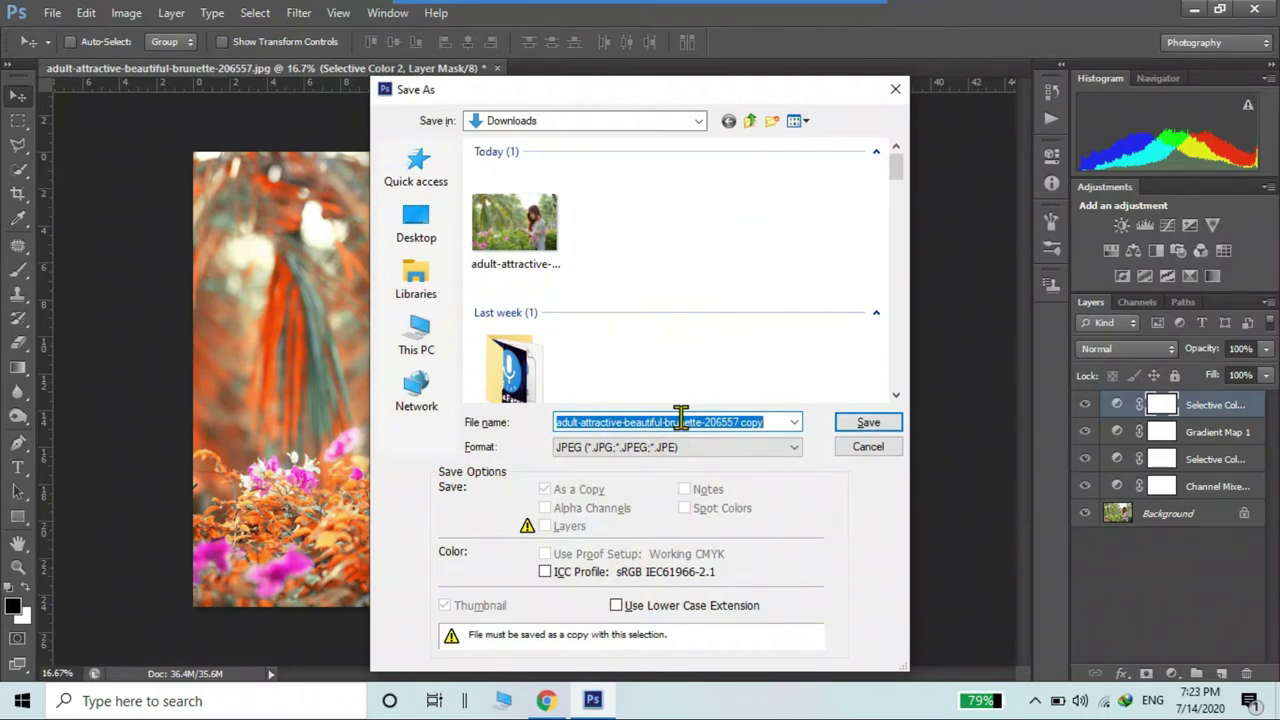
pyautogui.write('001')
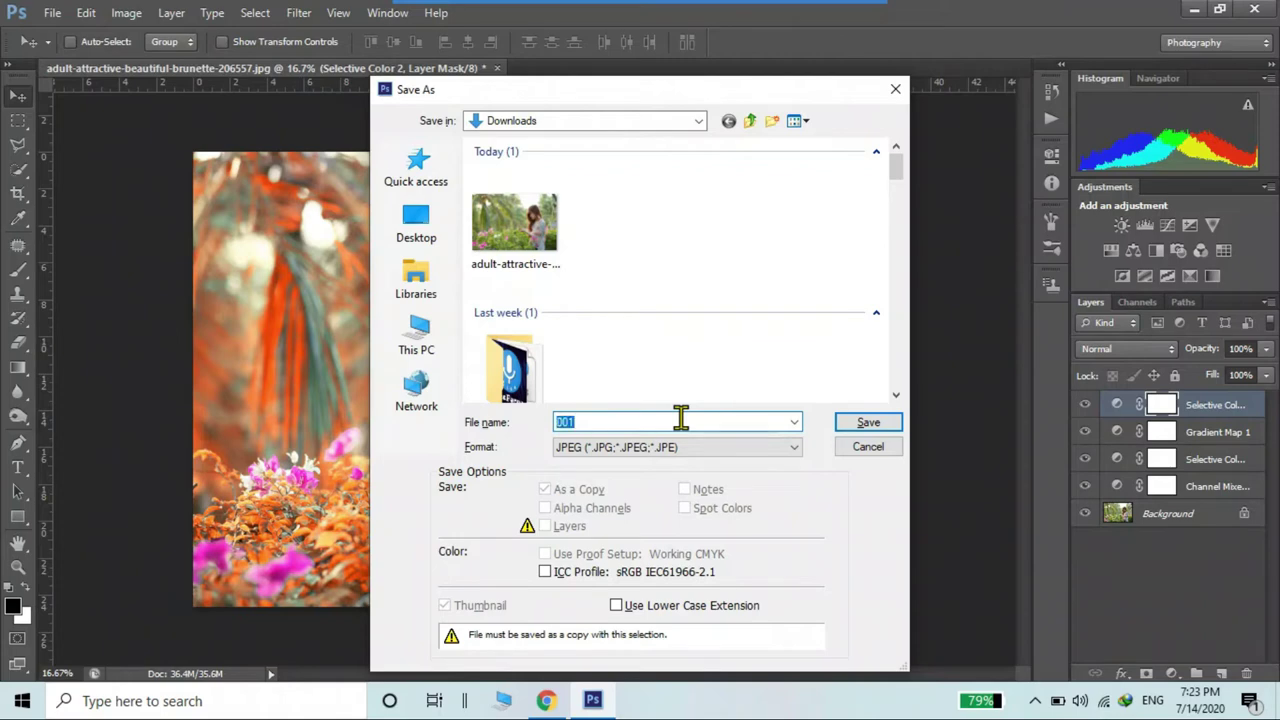
pyautogui.press('Return')
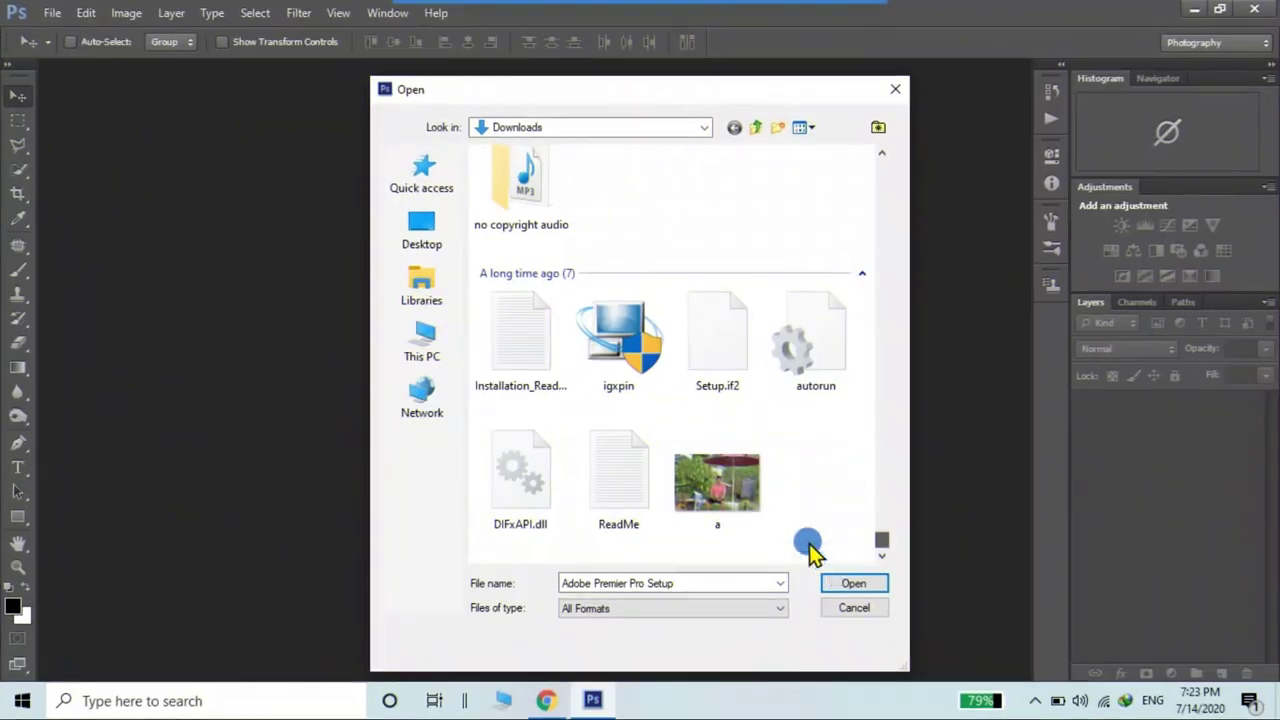
# Step: Open a.jpg, the photo of the man under the red umbrella
pyautogui.click(712, 482)
pyautogui.click(848, 590)
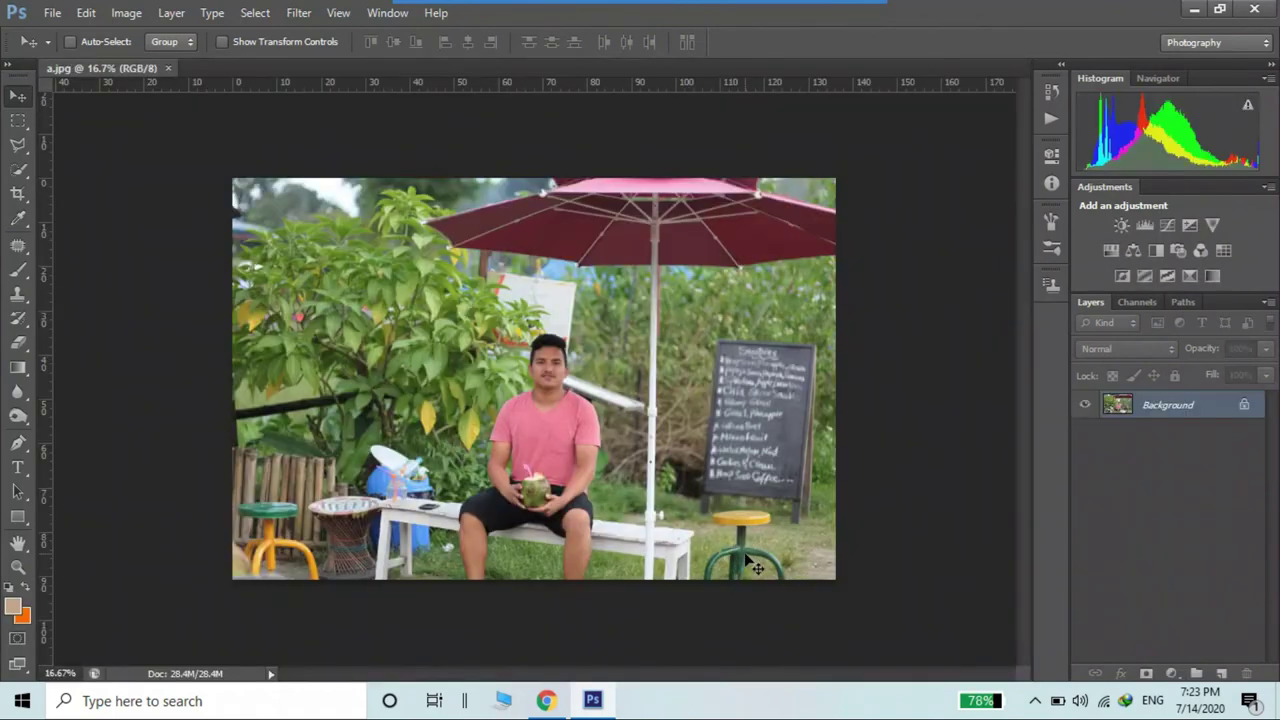
# Step: Add a Channel Mixer layer with Red +14, Green +200, Blue −145
pyautogui.click(1174, 673)
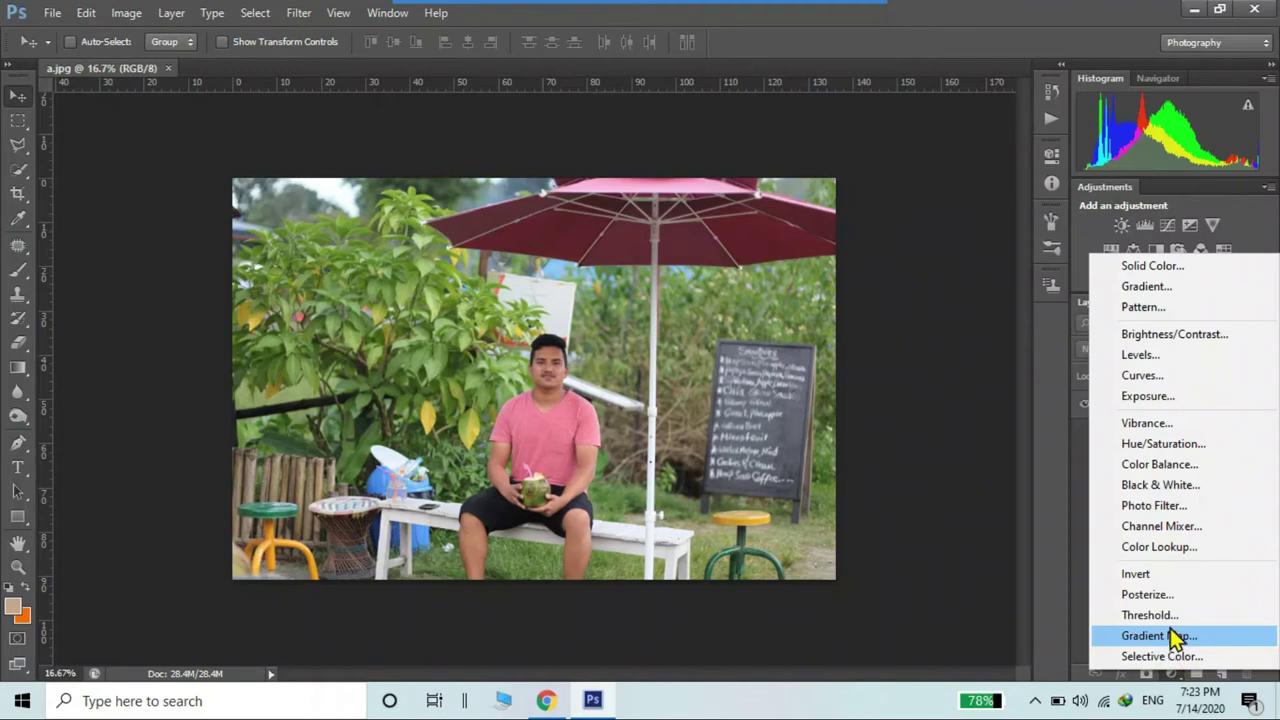
pyautogui.click(1160, 527)
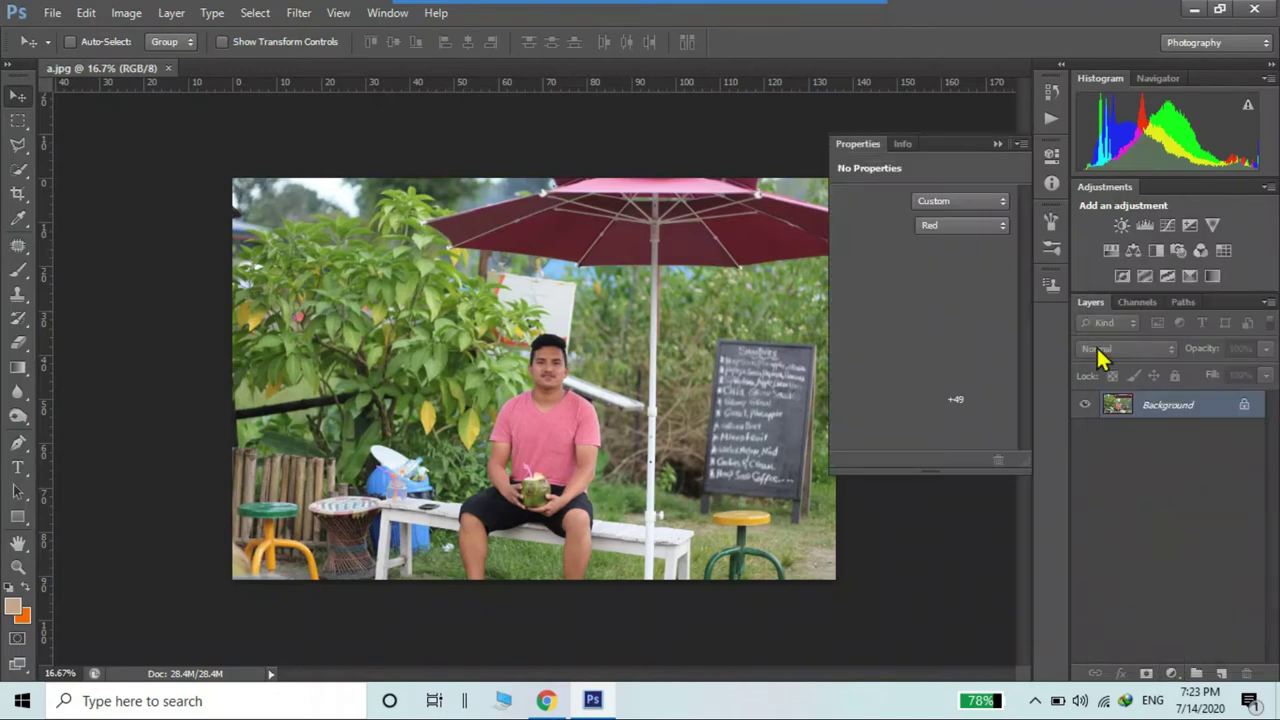
pyautogui.moveTo(940, 302); pyautogui.dragTo(1014, 352)
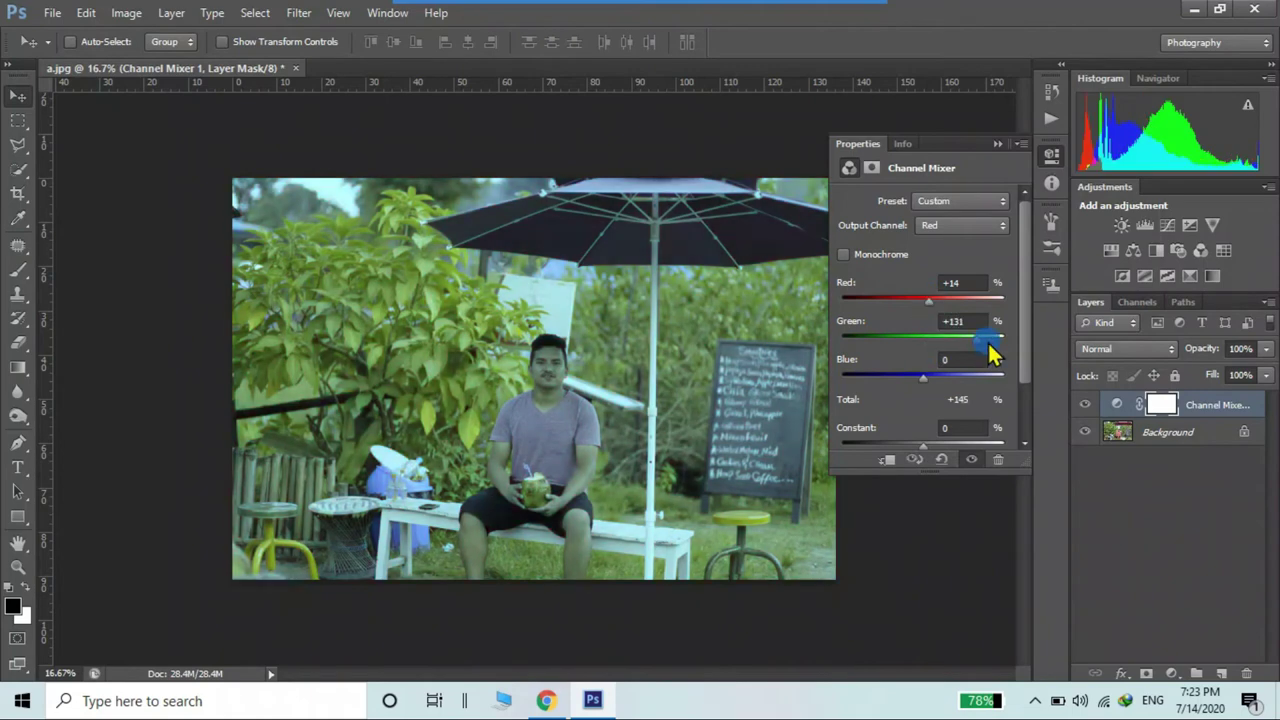
pyautogui.moveTo(922, 377); pyautogui.dragTo(866, 377)
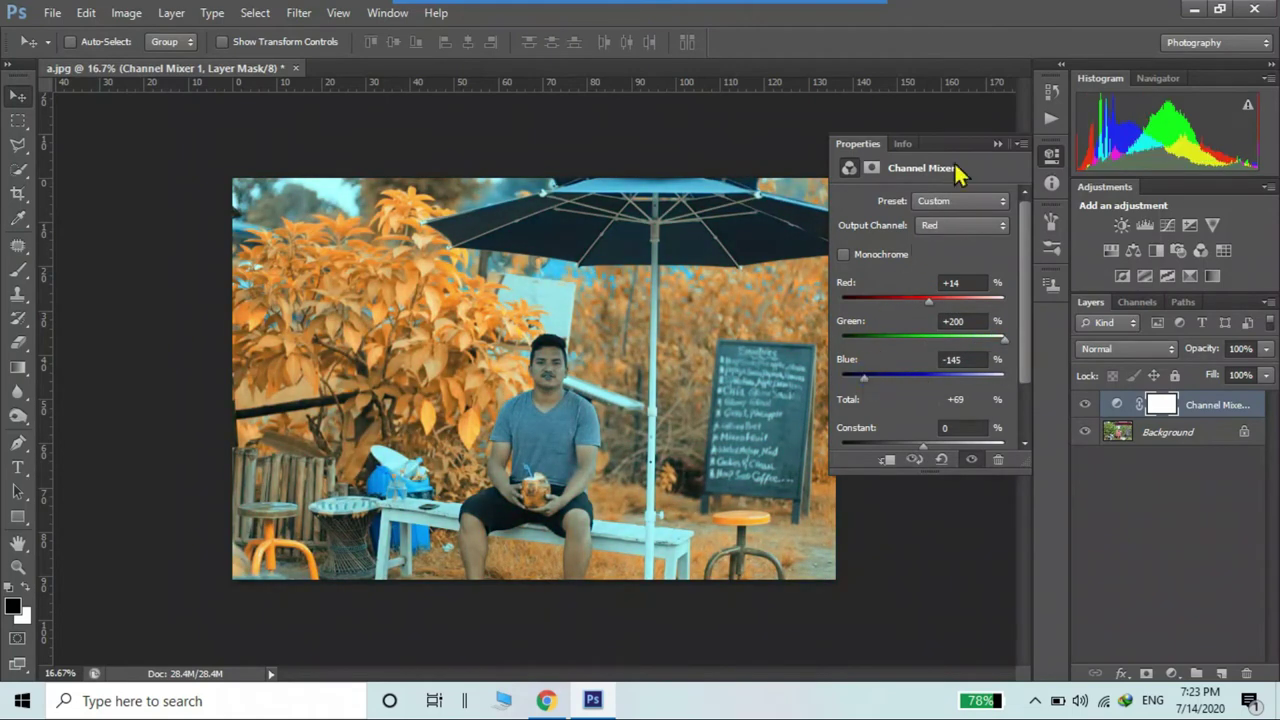
# Step: Set the Channel Mixer layer's blend mode to Lighten
pyautogui.click(997, 144)
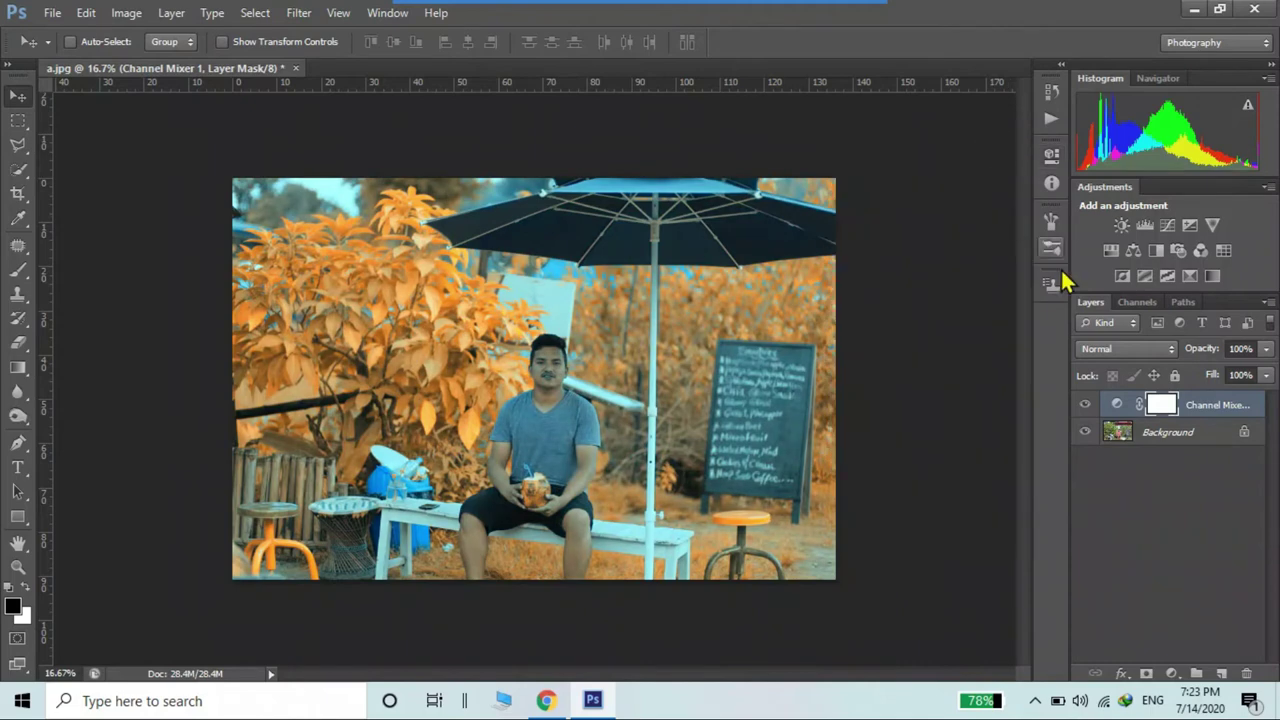
pyautogui.click(1105, 348)
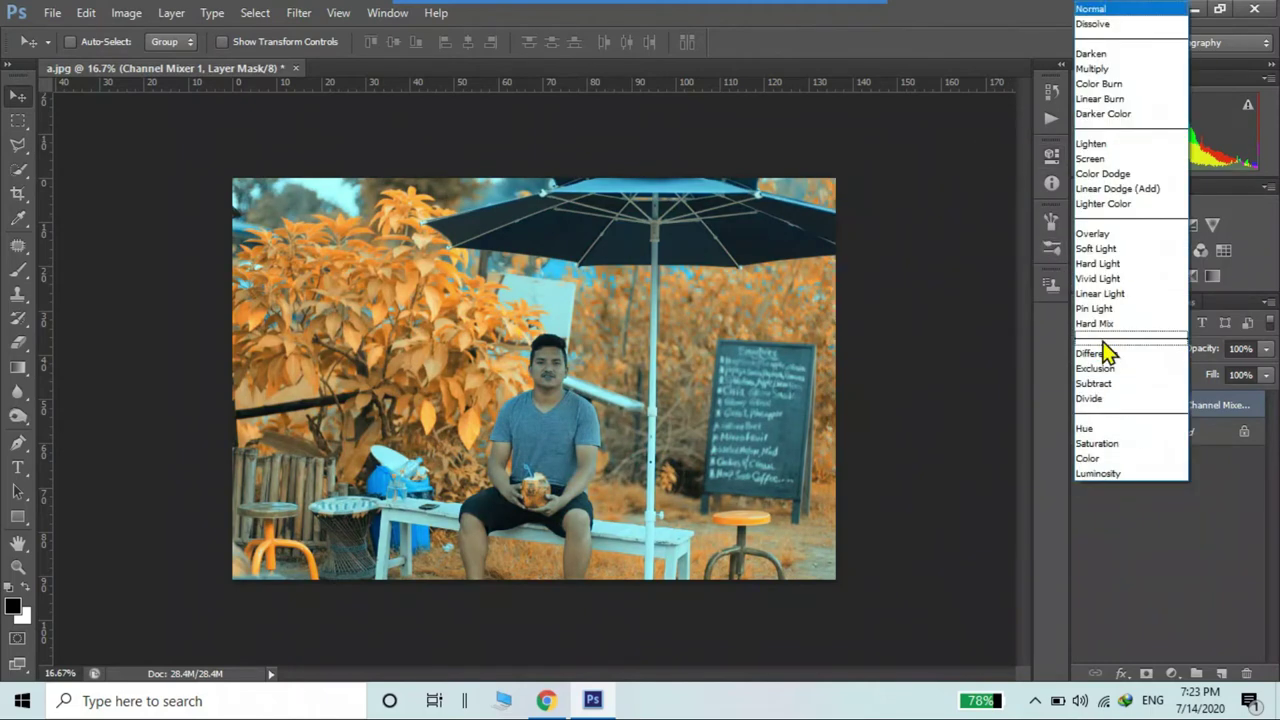
pyautogui.click(1103, 145)
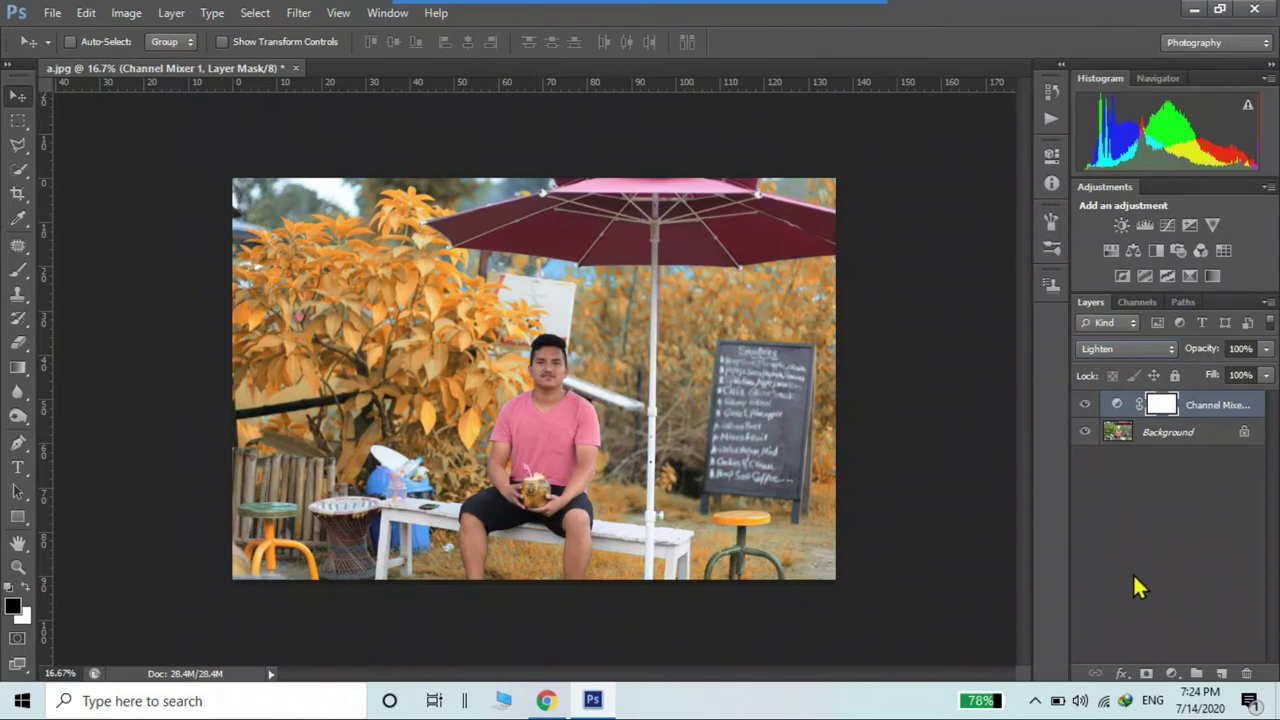
# Step: Add a Selective Color layer with Yellows Cyan −38, Magenta +75 and Blacks Black +9
pyautogui.click(1172, 673)
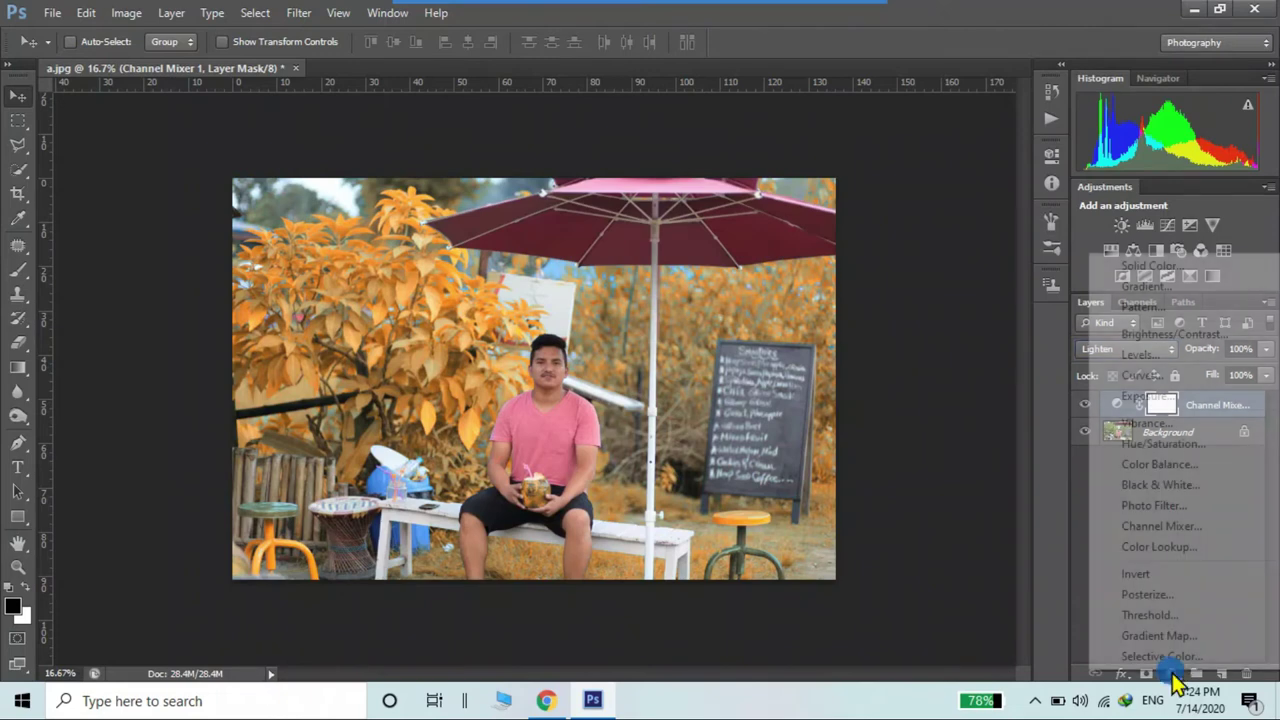
pyautogui.click(1165, 657)
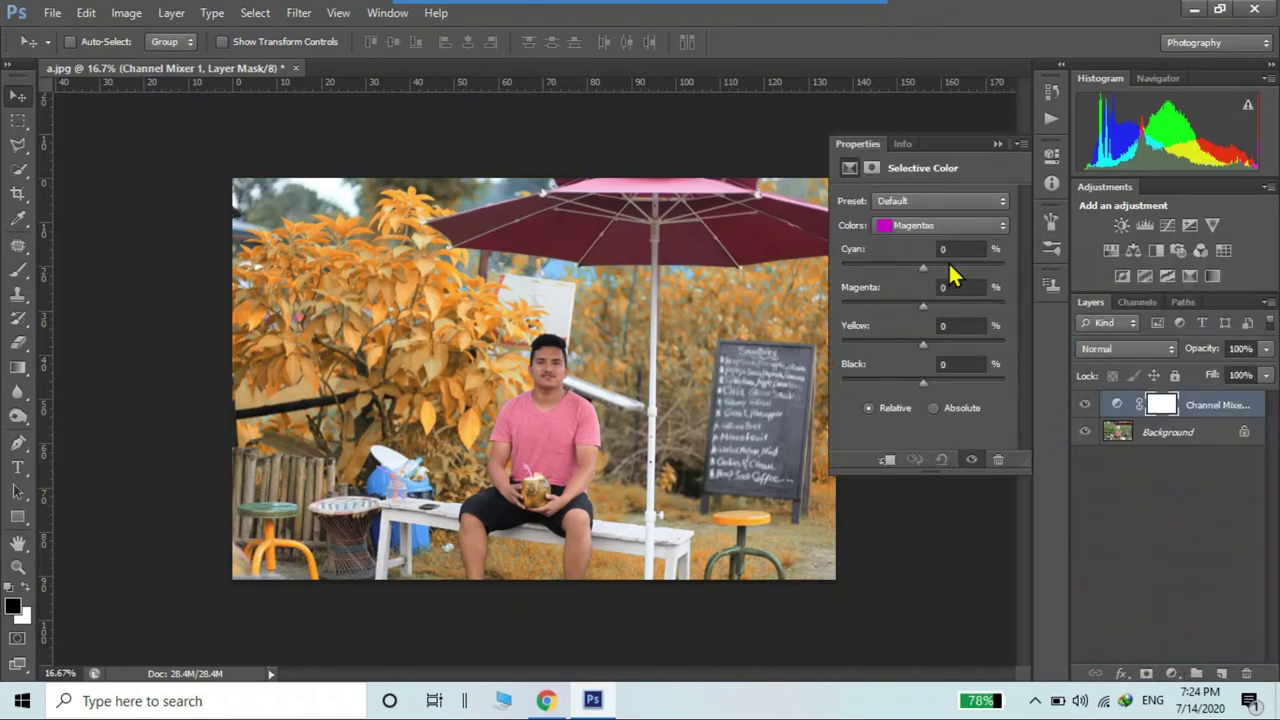
pyautogui.click(935, 228)
pyautogui.click(932, 268)
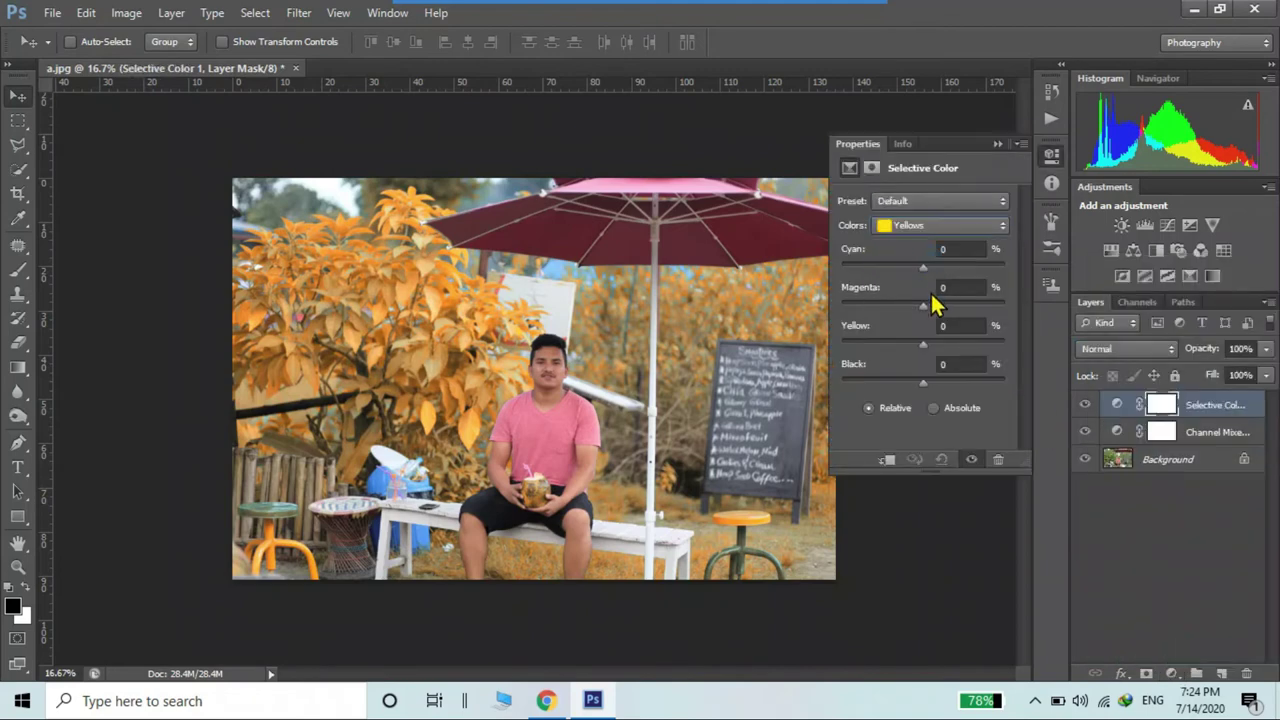
pyautogui.moveTo(923, 264)
pyautogui.mouseDown()
pyautogui.moveTo(893, 266)
pyautogui.moveTo(985, 315)
pyautogui.mouseUp()
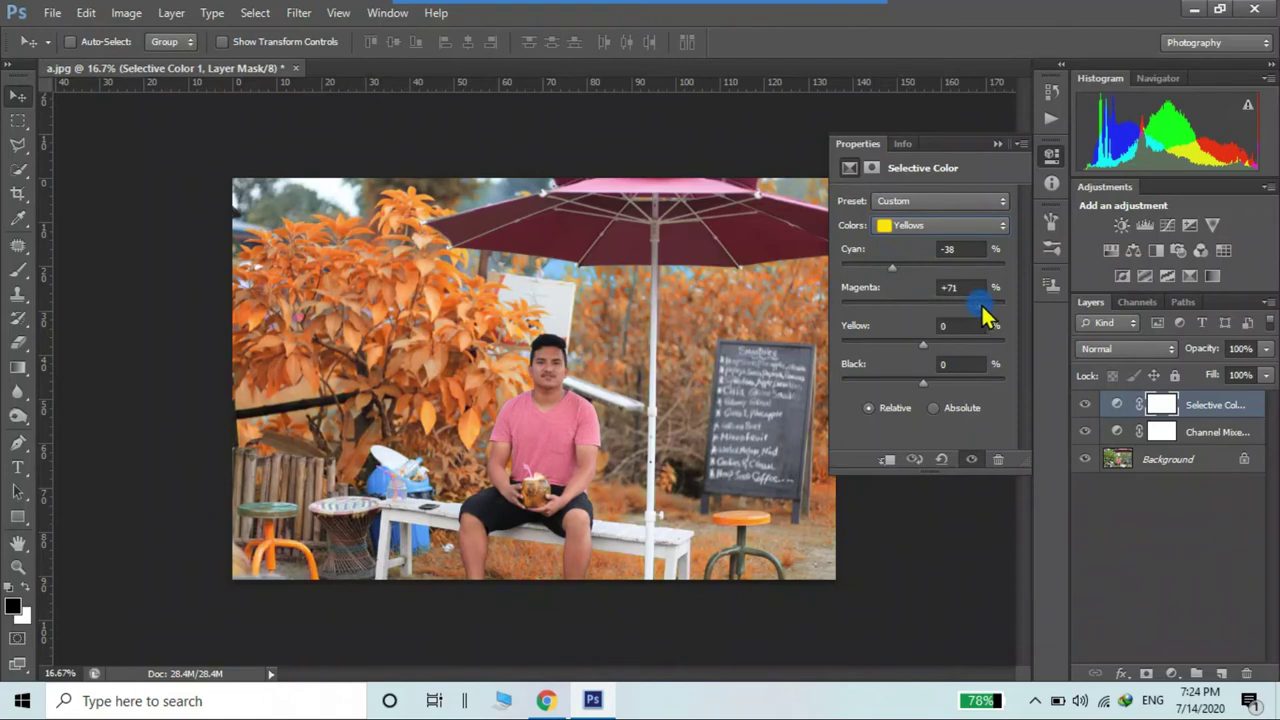
pyautogui.click(960, 226)
pyautogui.click(943, 364)
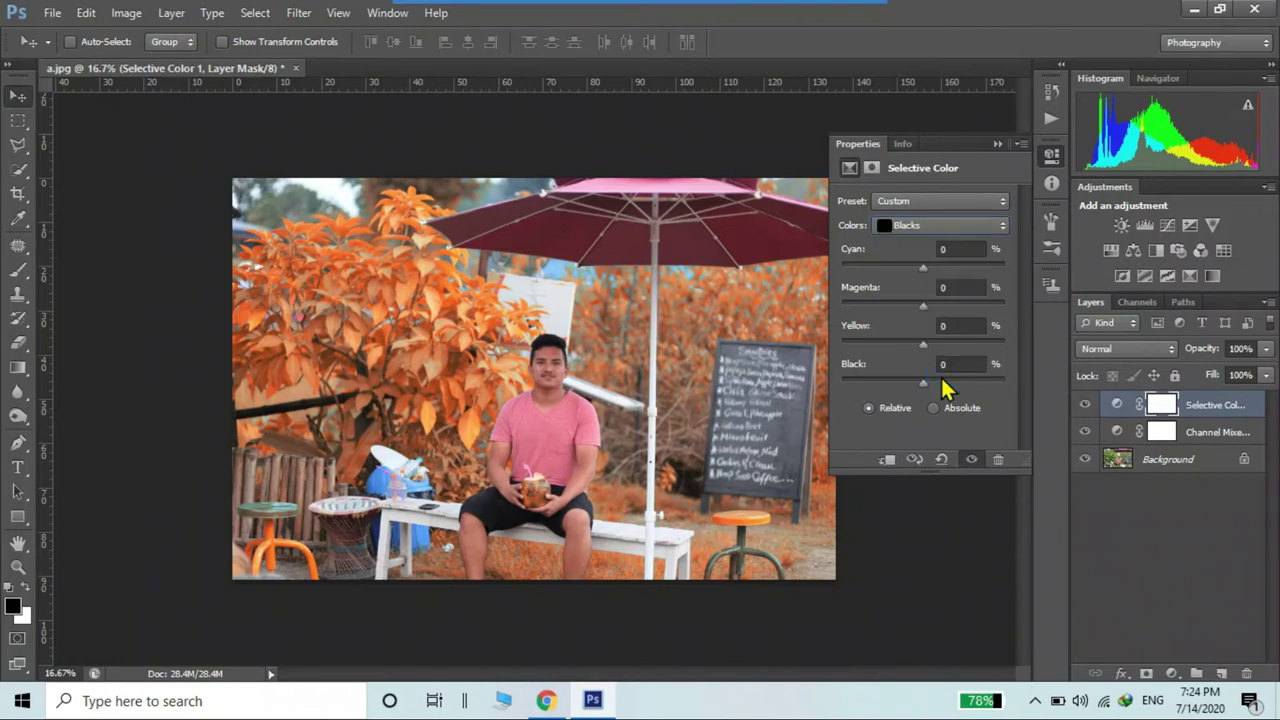
pyautogui.click(941, 381)
pyautogui.moveTo(943, 383); pyautogui.dragTo(930, 380)
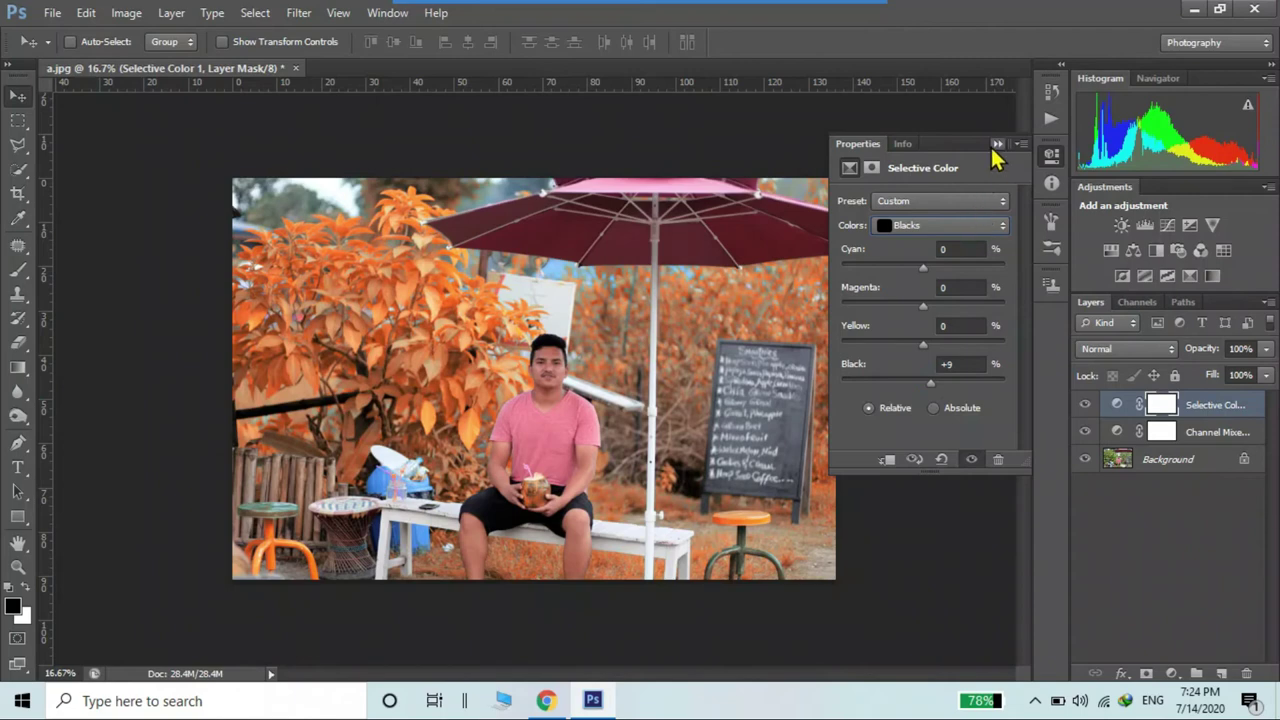
# Step: Raise Magenta to +84 in the Magentas range, then check the layer stack
pyautogui.click(958, 232)
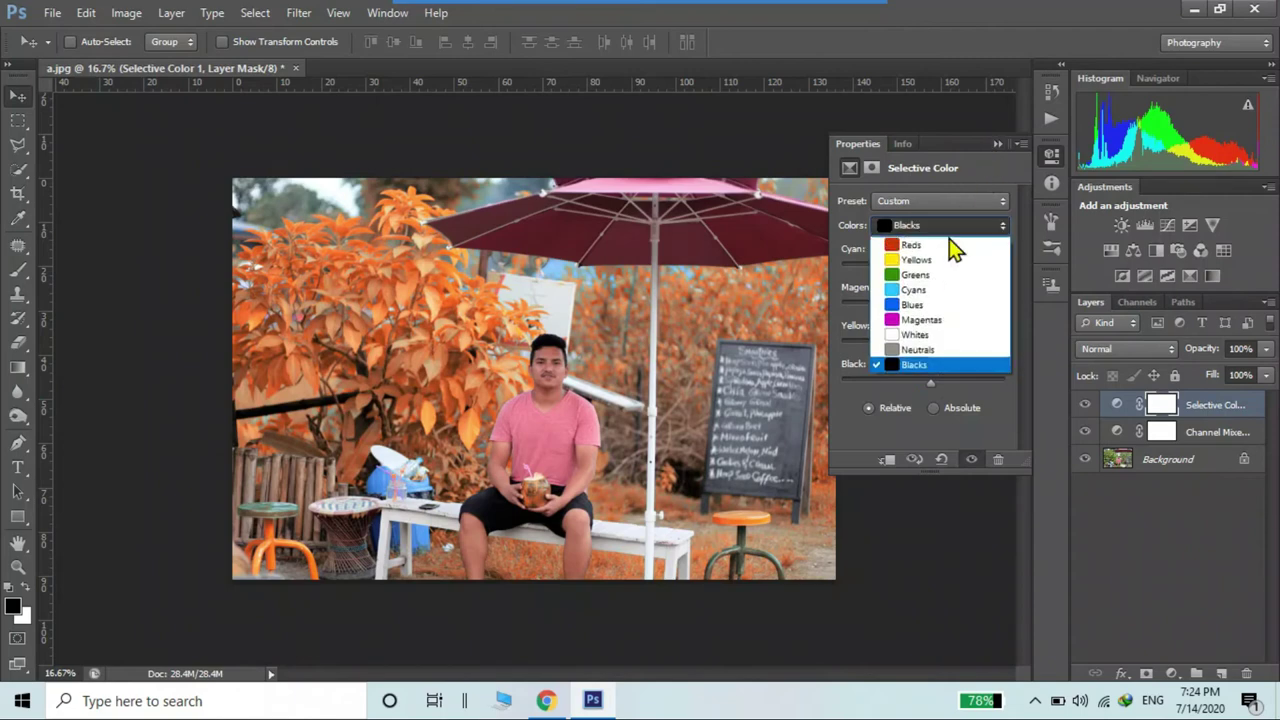
pyautogui.click(935, 320)
pyautogui.moveTo(937, 300); pyautogui.dragTo(972, 308)
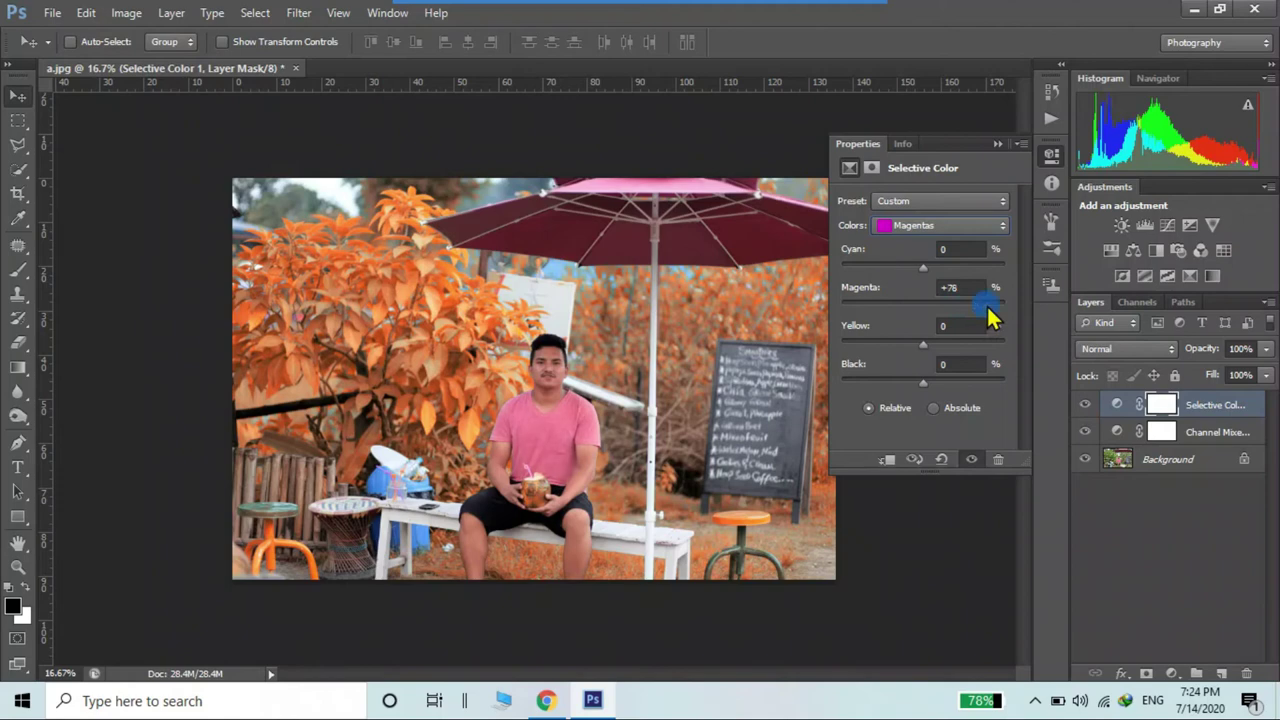
pyautogui.moveTo(988, 316); pyautogui.dragTo(995, 318)
pyautogui.click(997, 143)
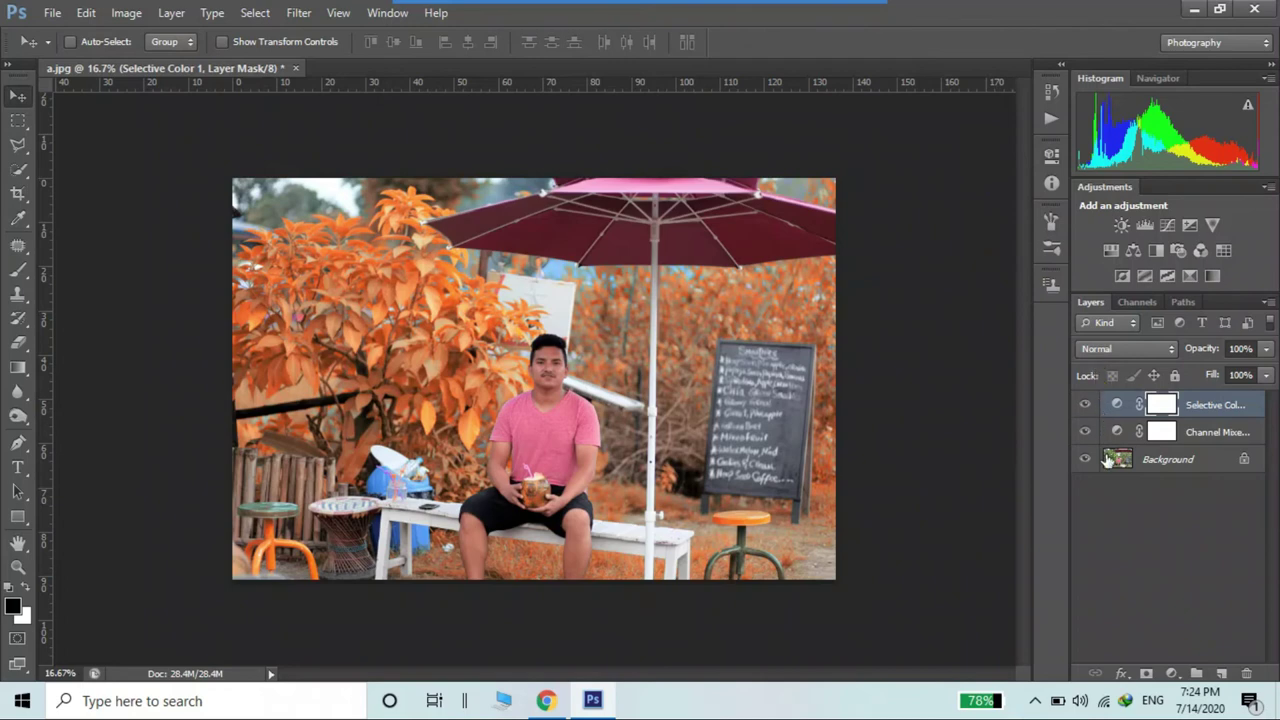
pyautogui.click(1158, 436)
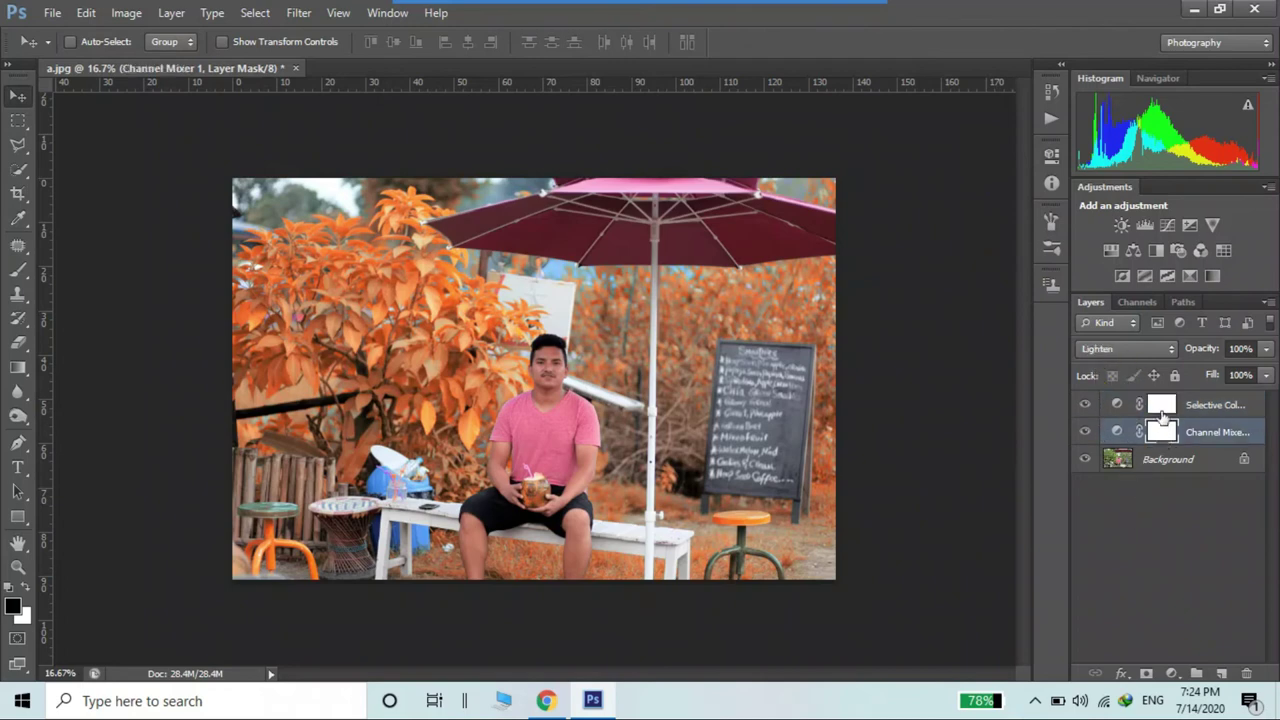
pyautogui.click(1160, 405)
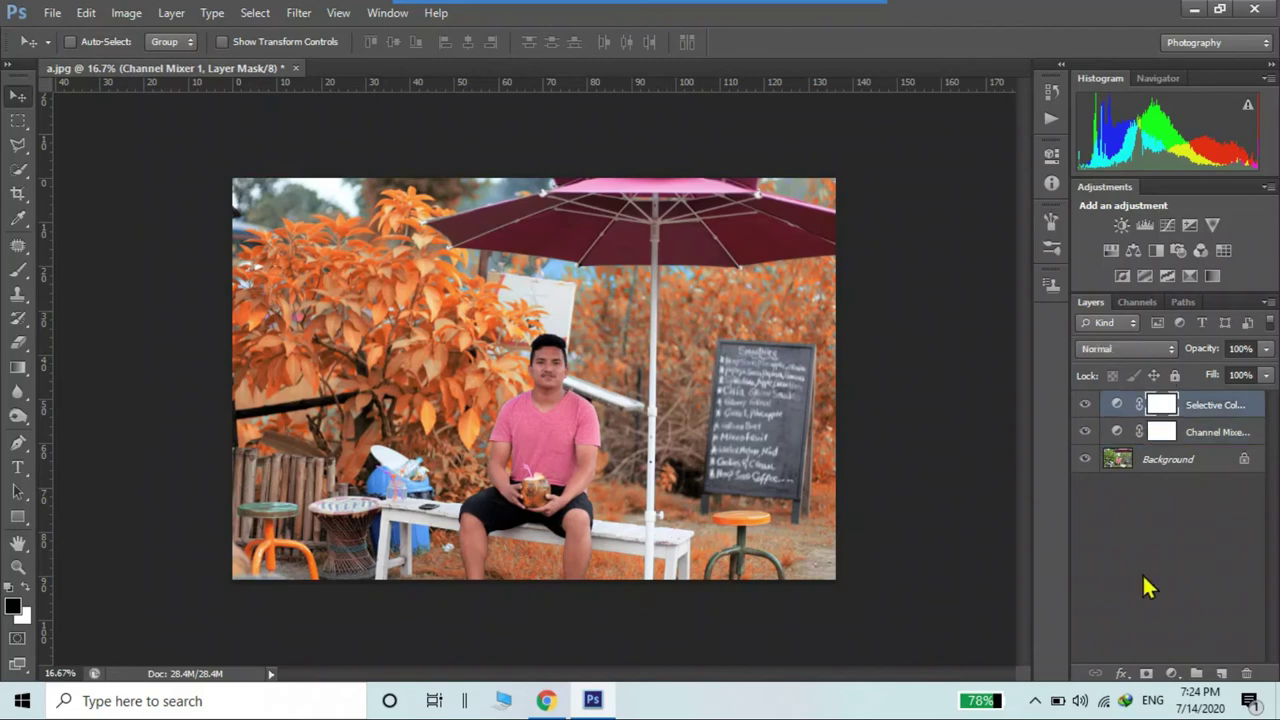
# Step: Add a Gradient Map layer using the Black, White gradient preset
pyautogui.click(1173, 673)
pyautogui.click(1160, 633)
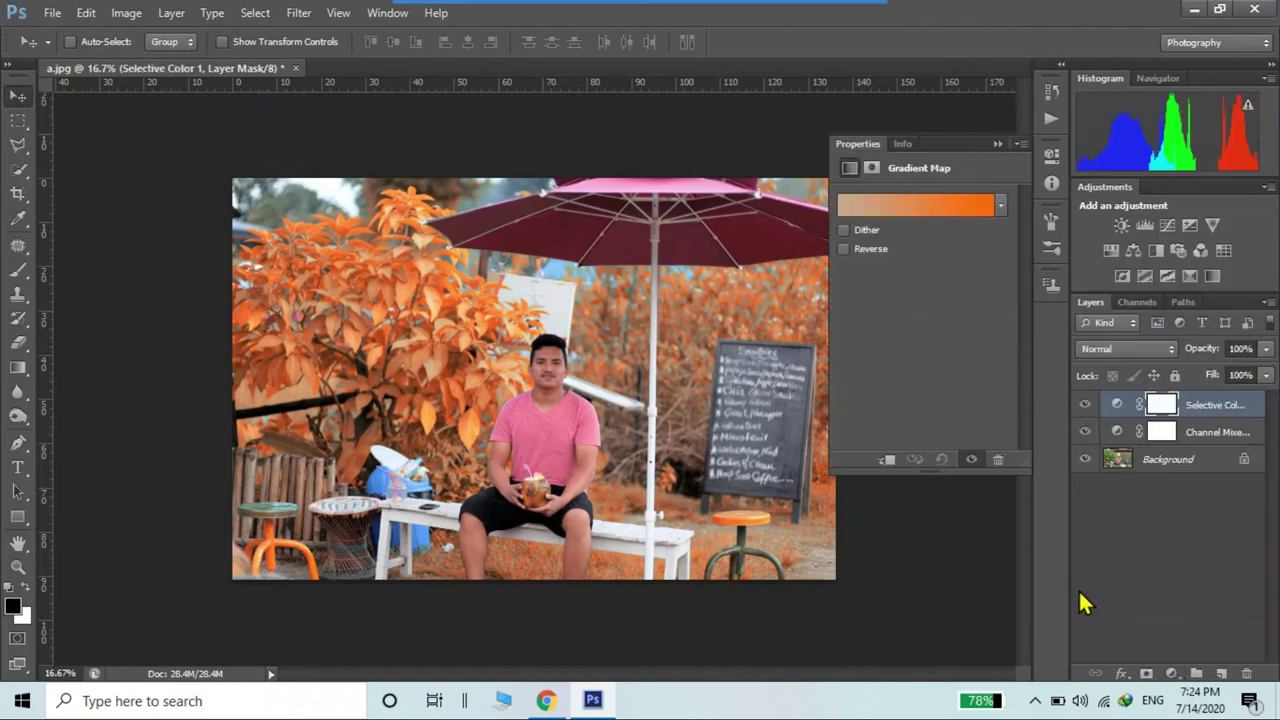
pyautogui.click(886, 204)
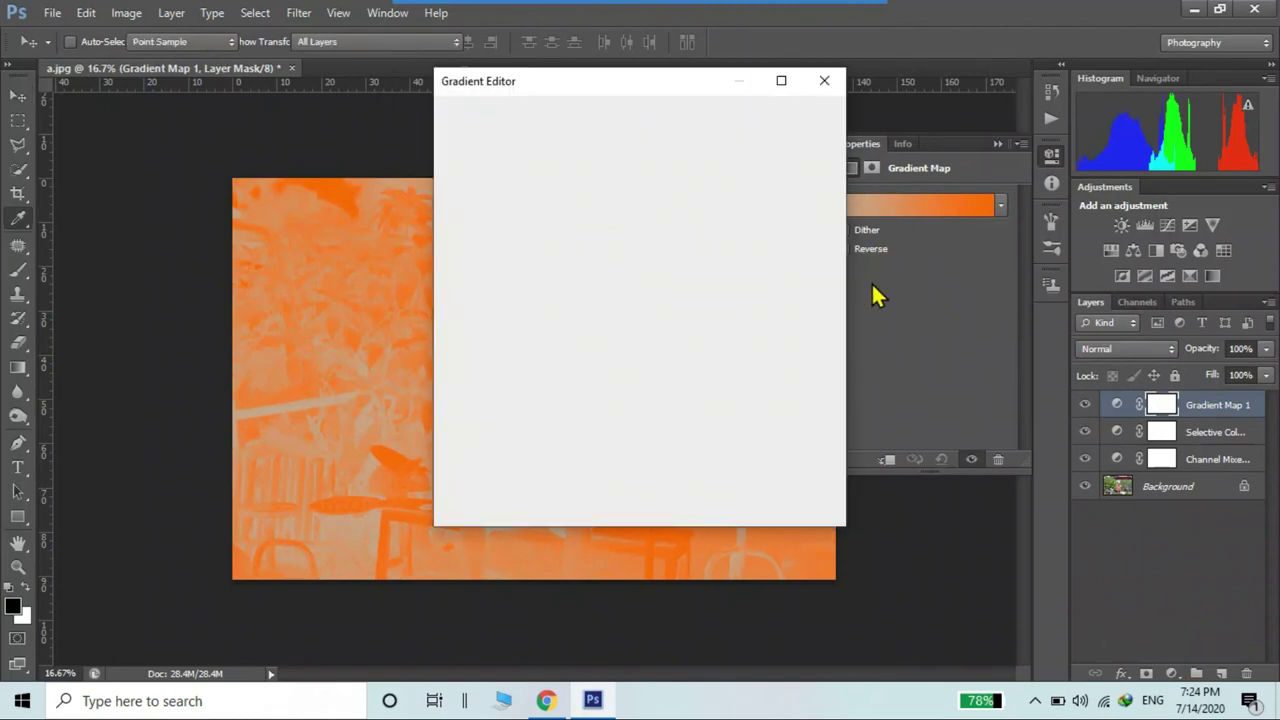
pyautogui.click(529, 143)
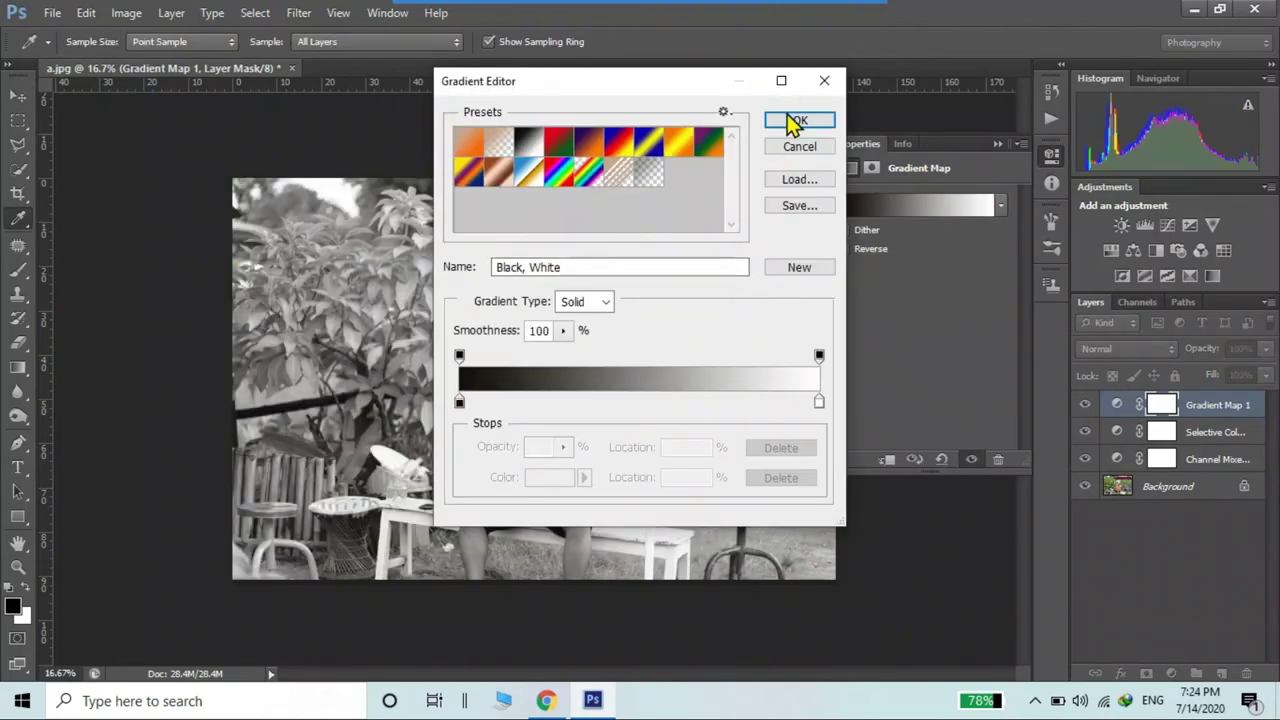
pyautogui.click(797, 121)
# Step: Set the Gradient Map layer's blend mode to Luminosity
pyautogui.click(997, 143)
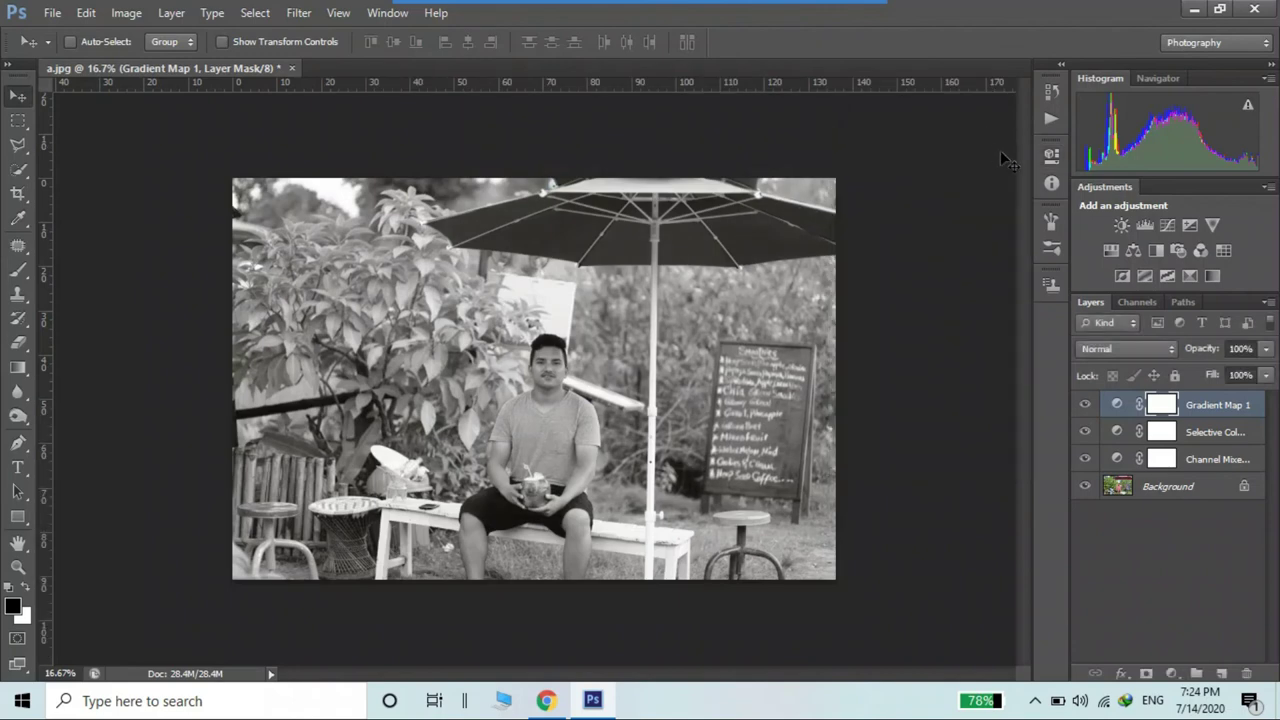
pyautogui.click(1125, 350)
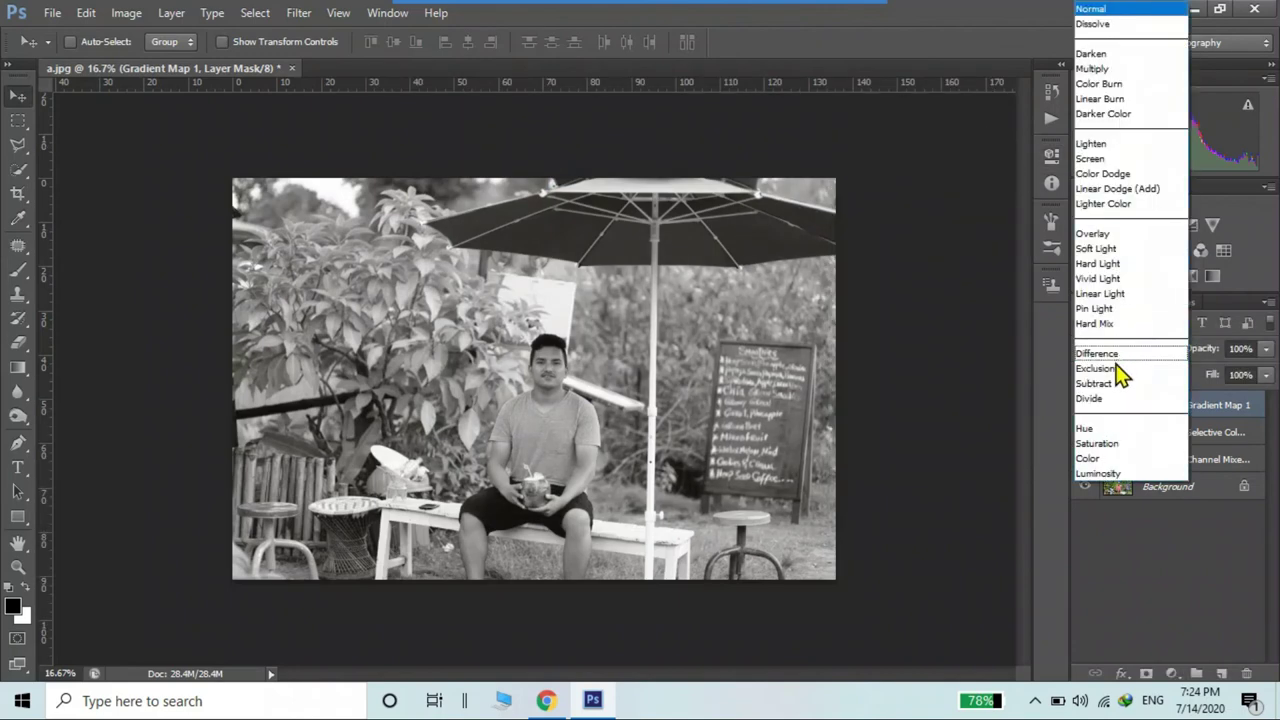
pyautogui.click(1100, 473)
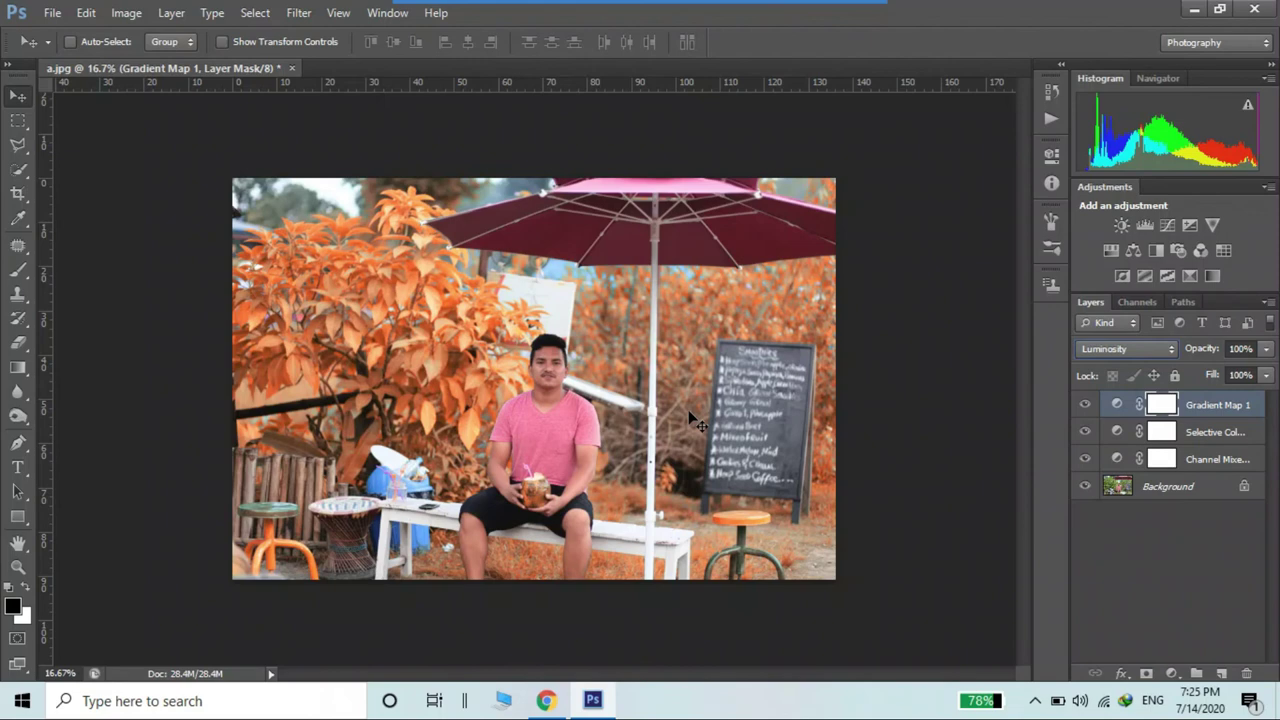
# Step: Save the edited a.jpg as a JPEG copy named '002.1' in Downloads
pyautogui.keyDown('ctrl'); pyautogui.click(583, 409); pyautogui.keyUp('ctrl')
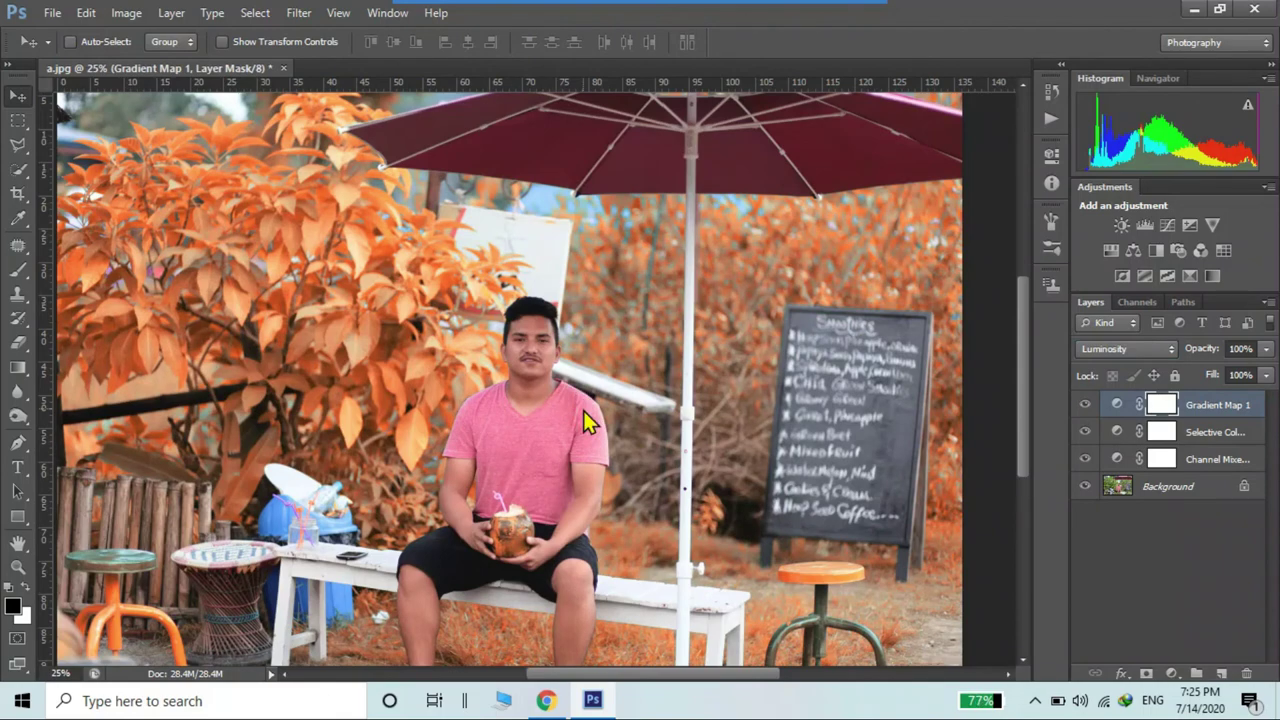
pyautogui.hotkey('ctrl', 'shift', 's')
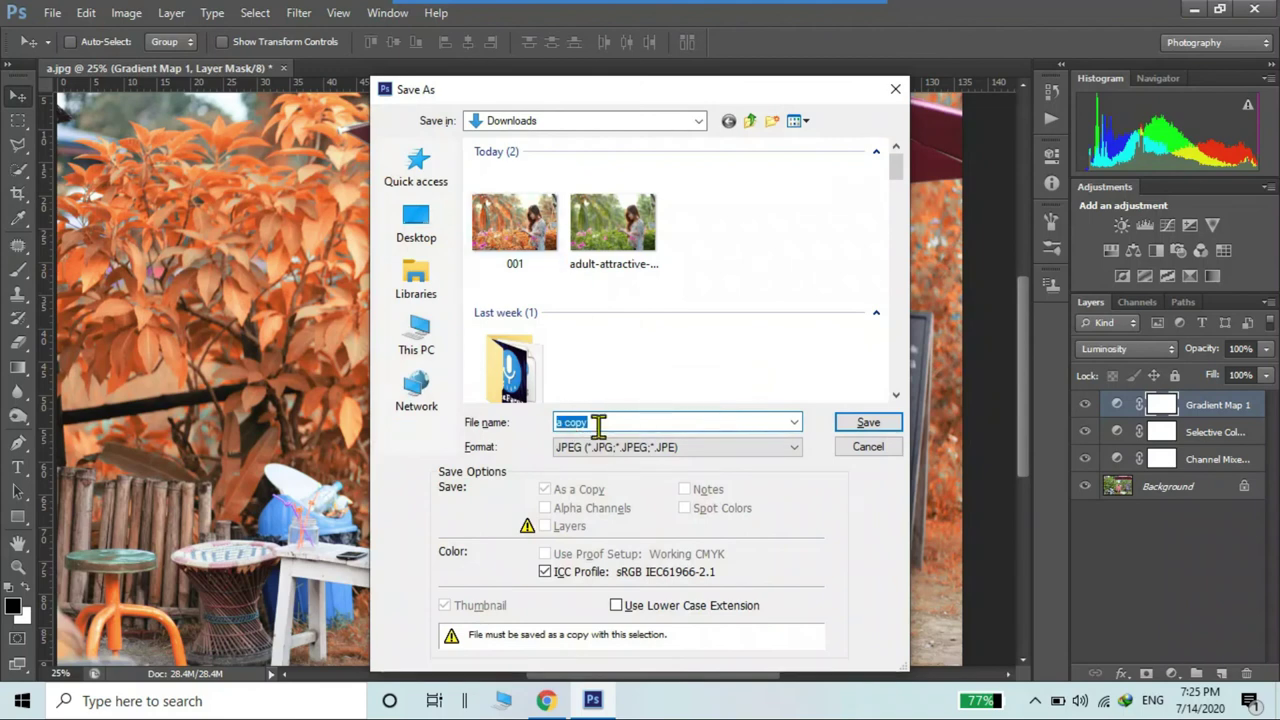
pyautogui.write('002')
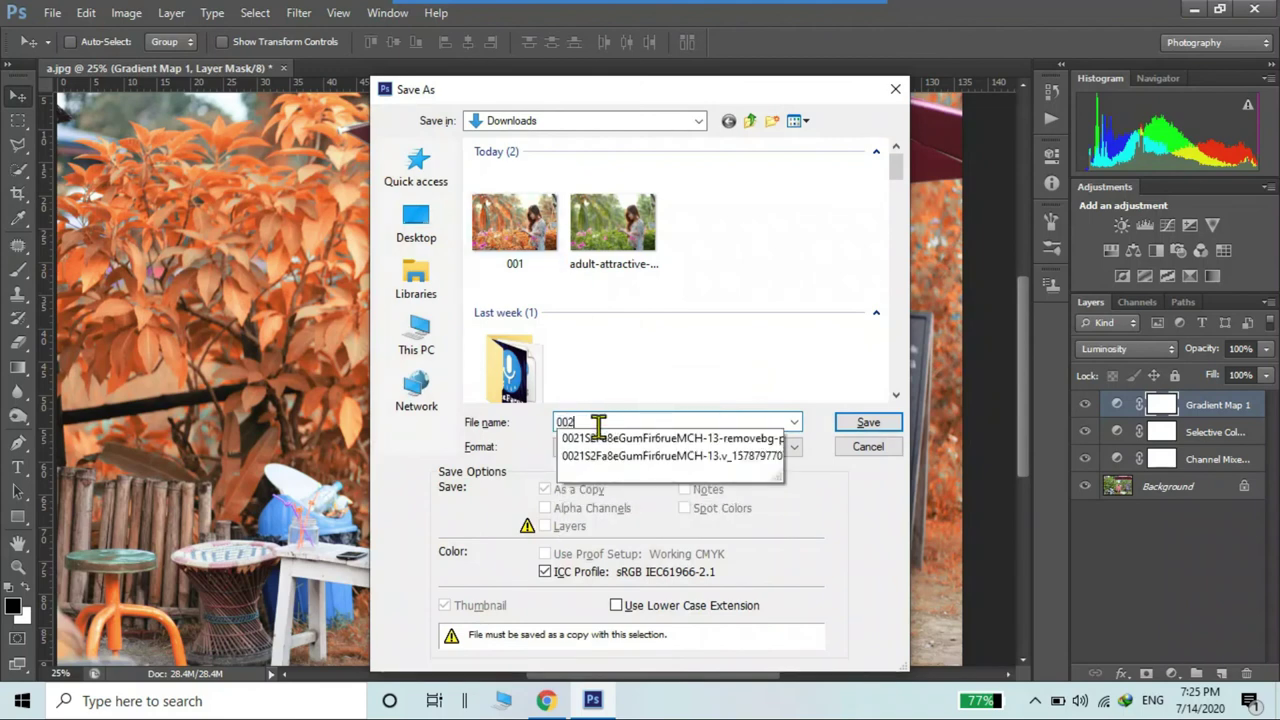
pyautogui.write('.1')
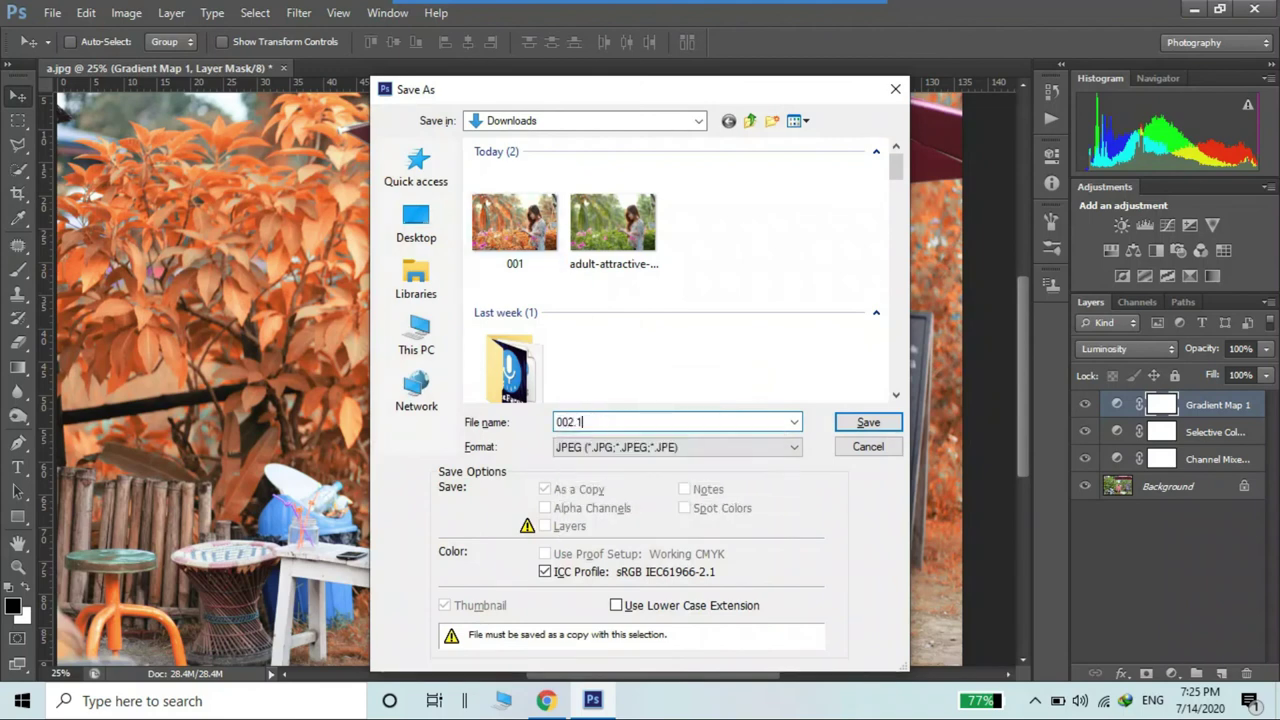
pyautogui.press('Return')
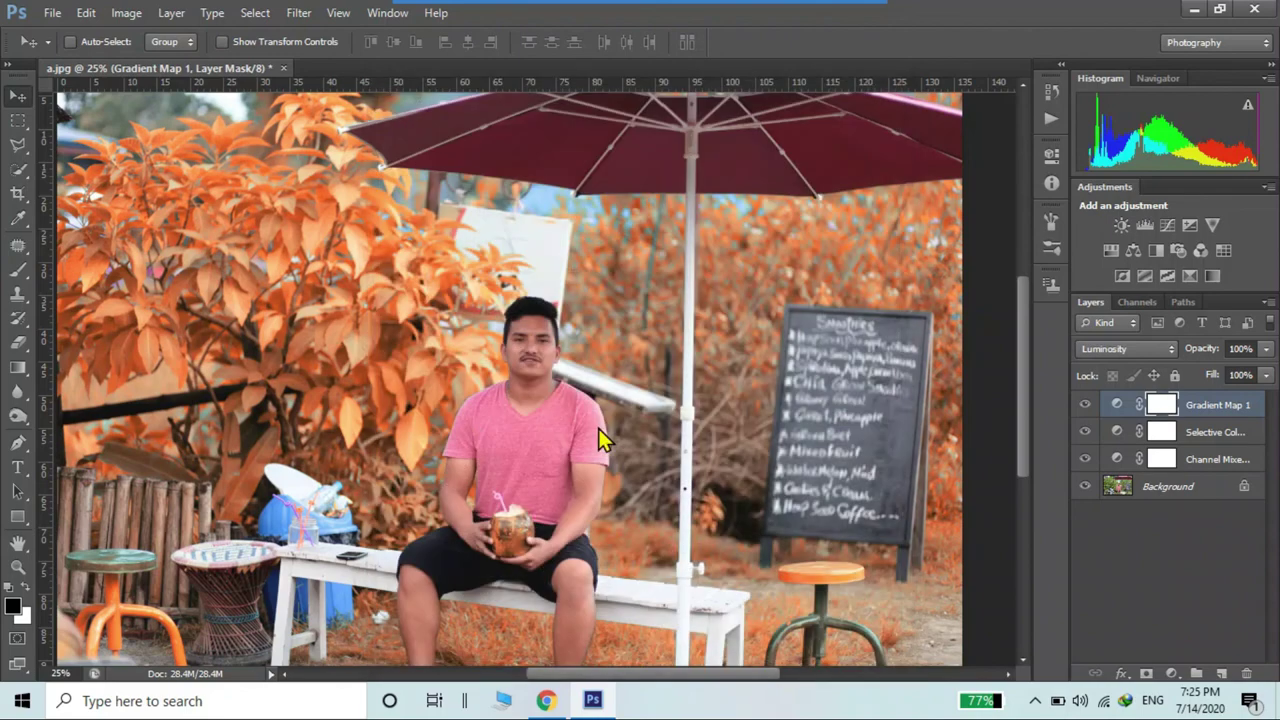